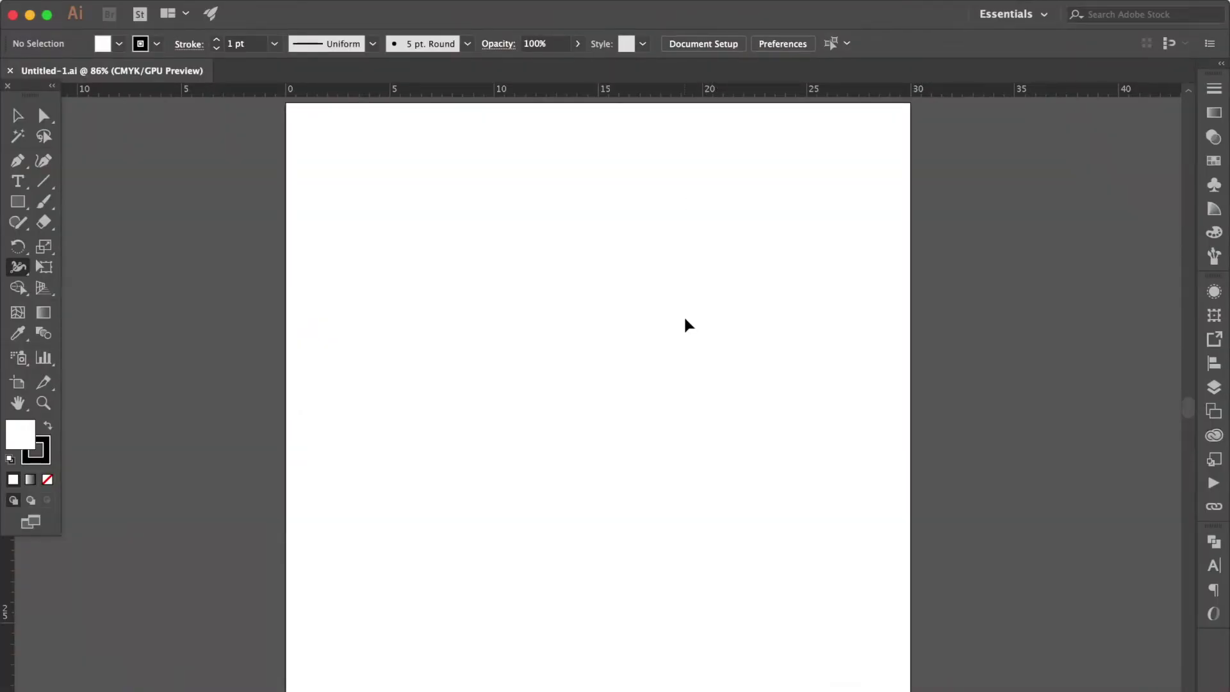
- Zoom out, set a solid black fill with no stroke, and pick the Rectangle Tool
key(ctrl+minus)
key(F6)
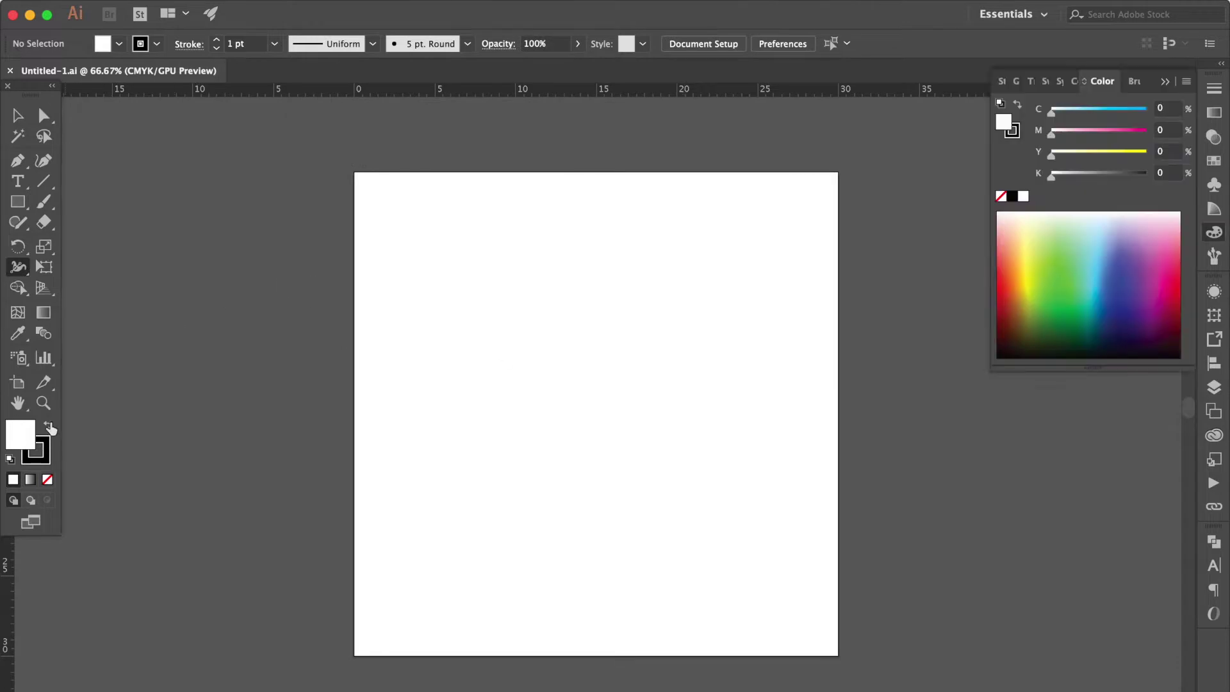
click(48, 427)
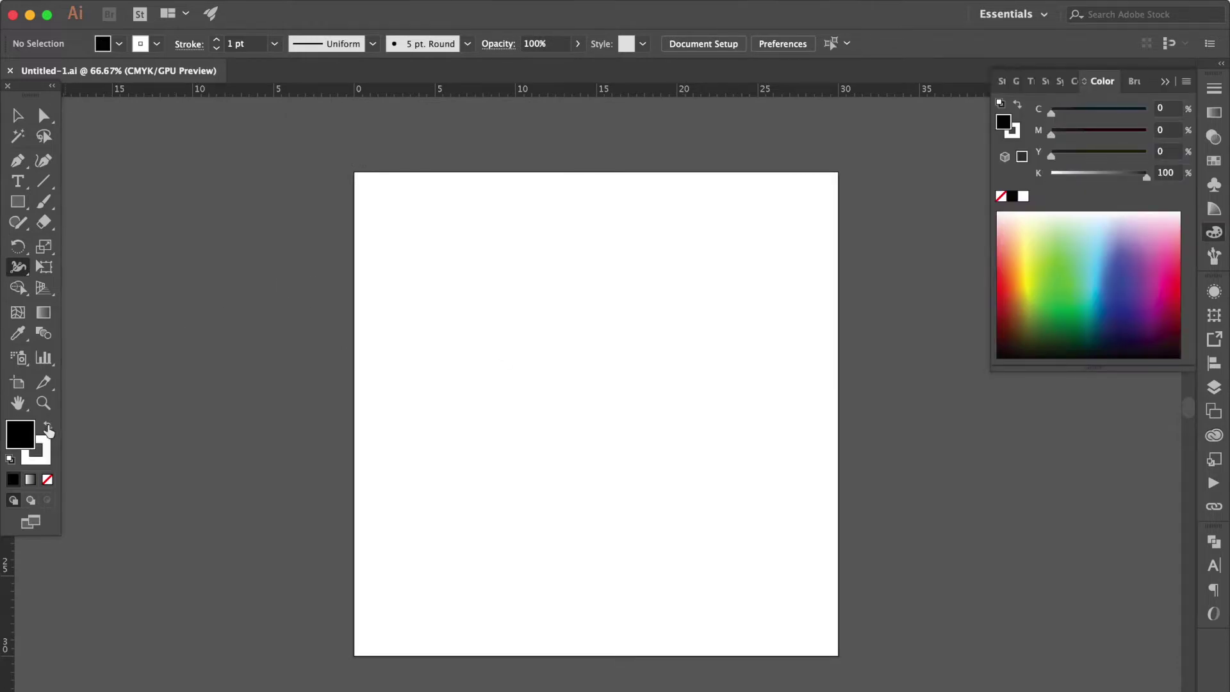
click(48, 480)
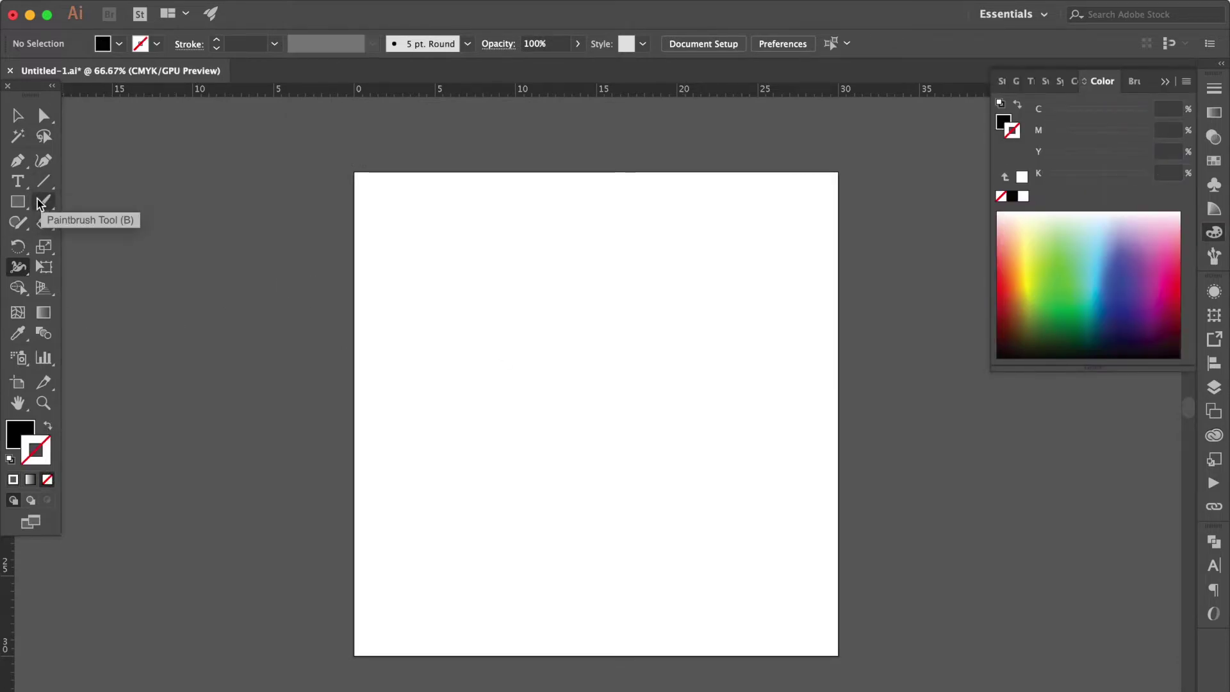
click(18, 203)
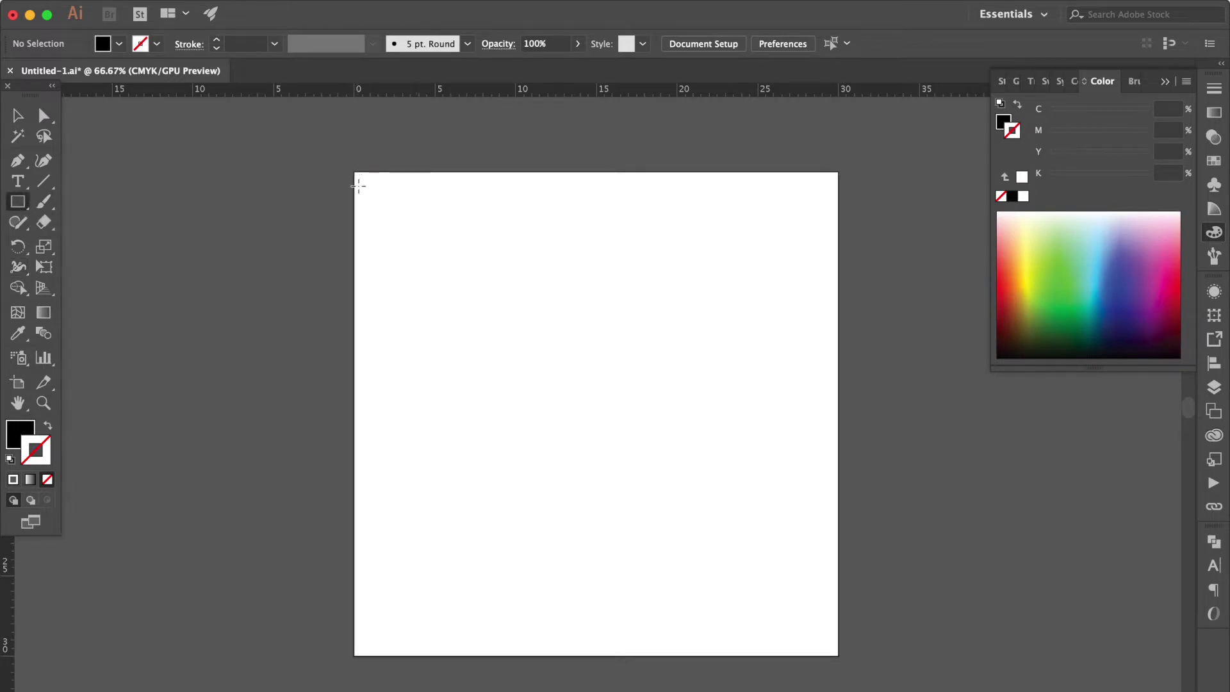
- Draw a 1.66×30 cm black strip down the artboard's full left edge
drag(355, 171, 383, 655)
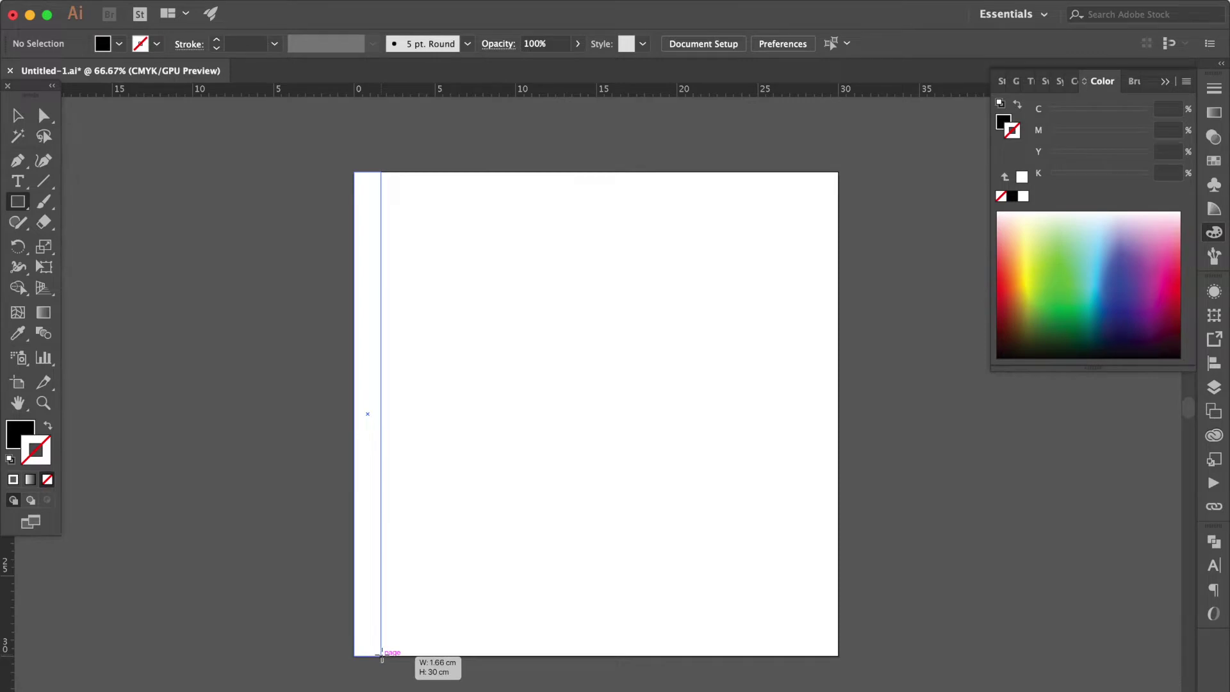
drag(383, 655, 381, 655)
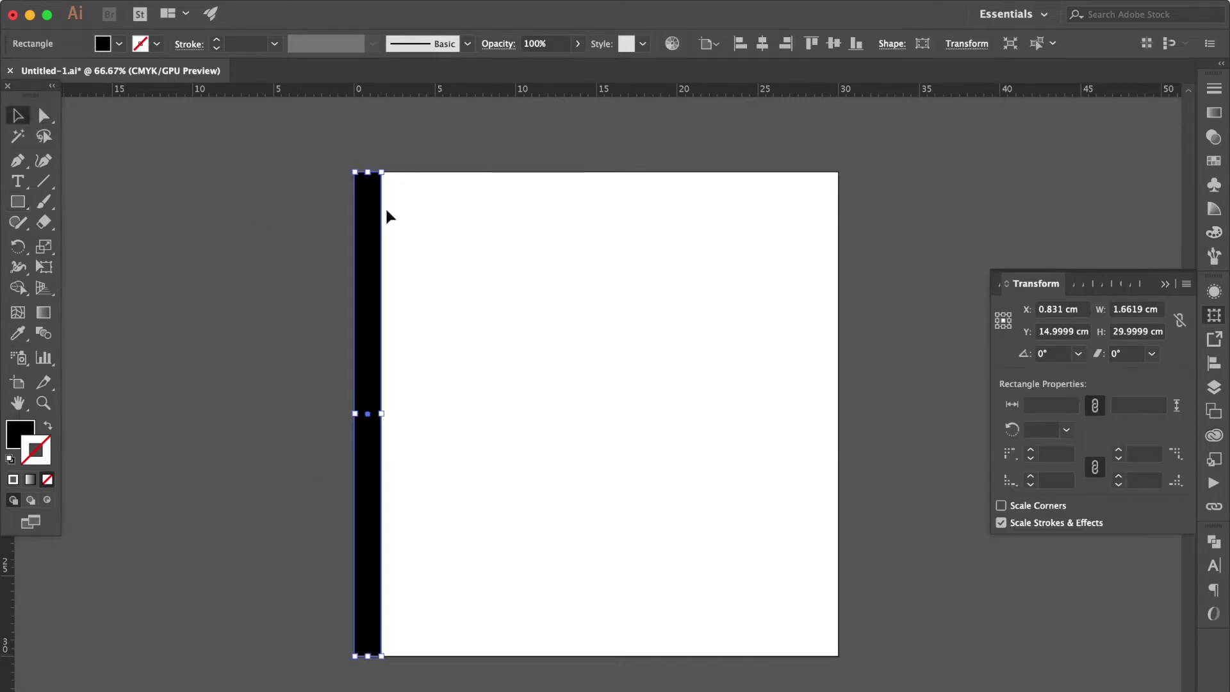
- In Outline mode, place resized copies of the strip beside the original
key(ctrl+y)
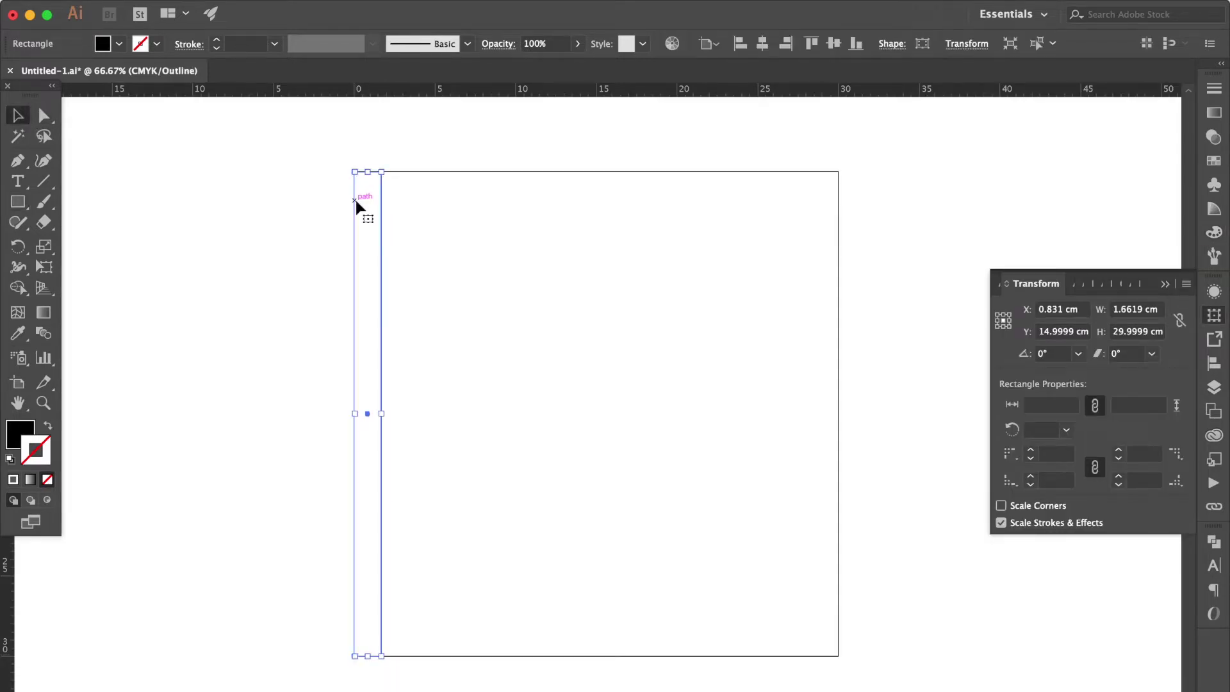
drag(354, 204, 383, 209)
scroll(398, 419, up, 3)
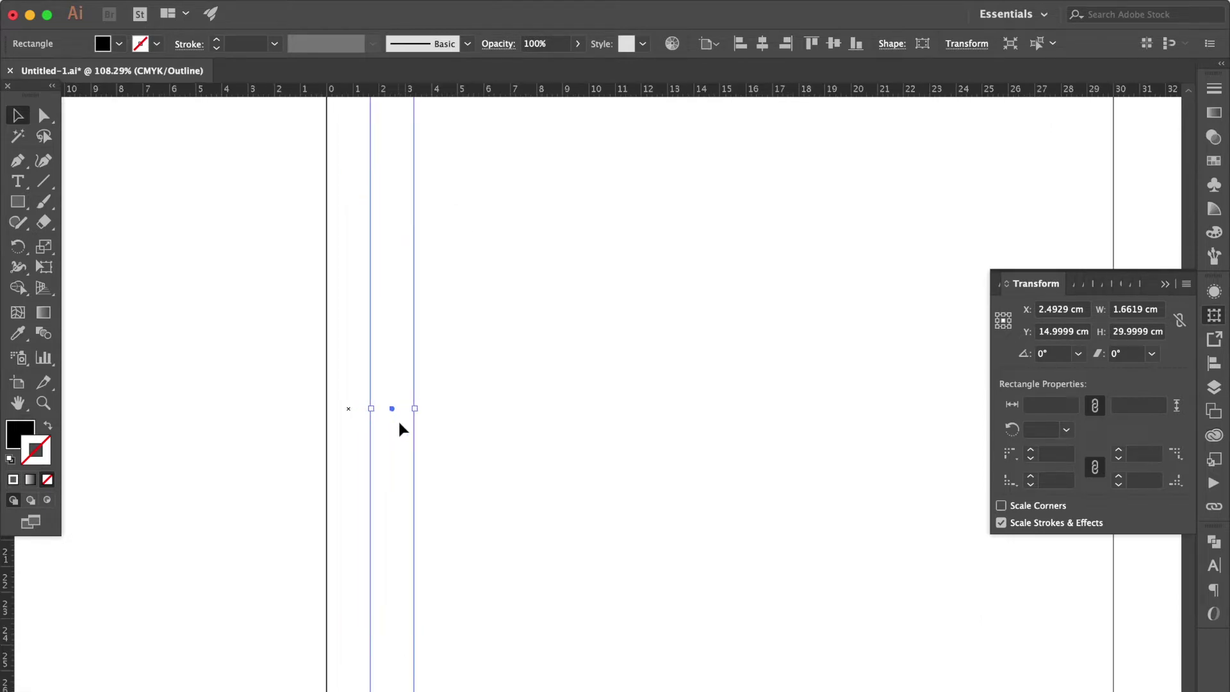
drag(405, 410, 382, 413)
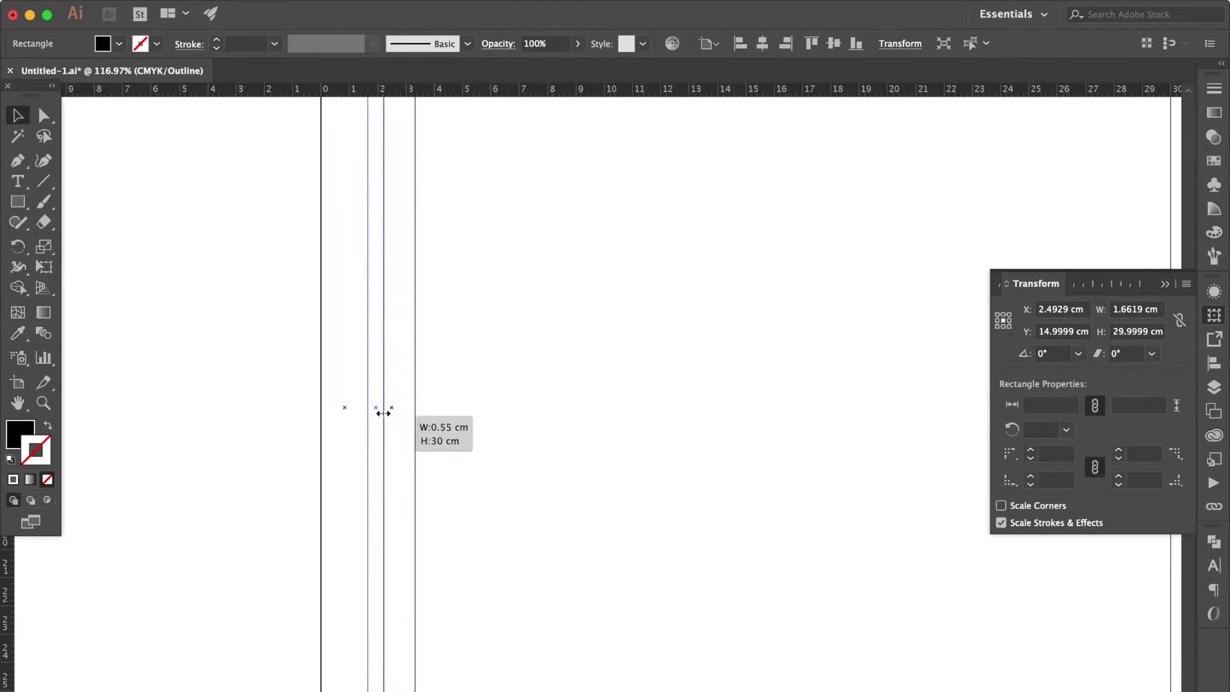
scroll(375, 356, up, 2)
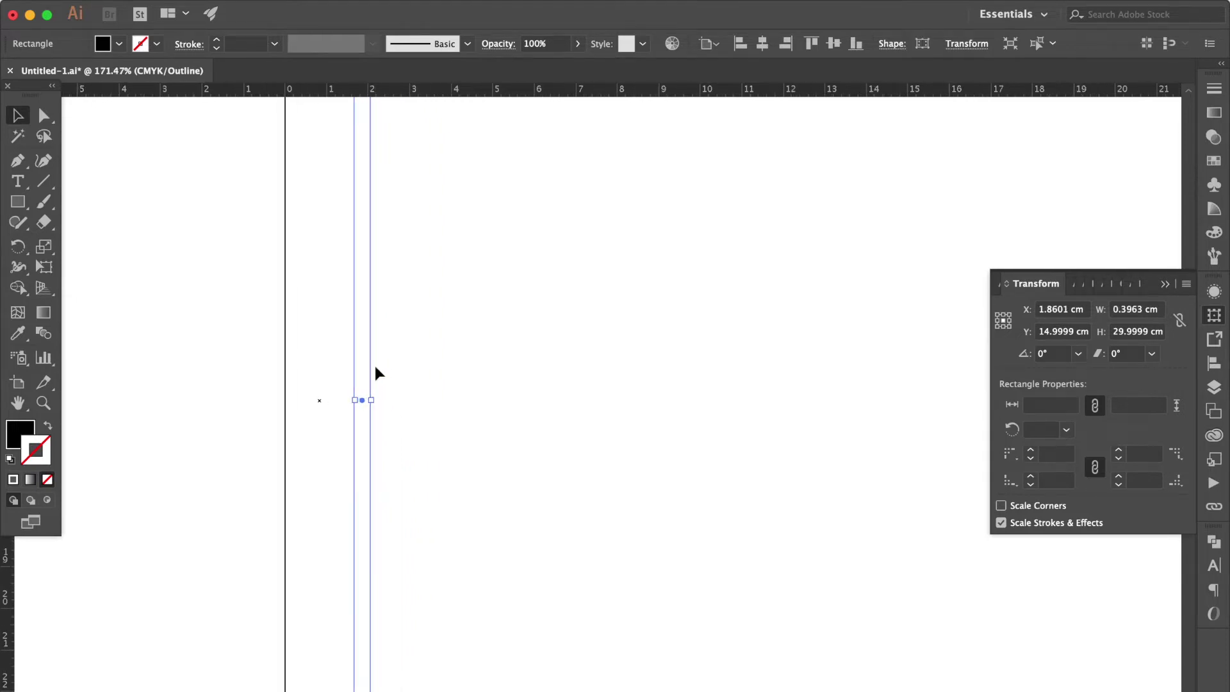
drag(355, 358, 372, 359)
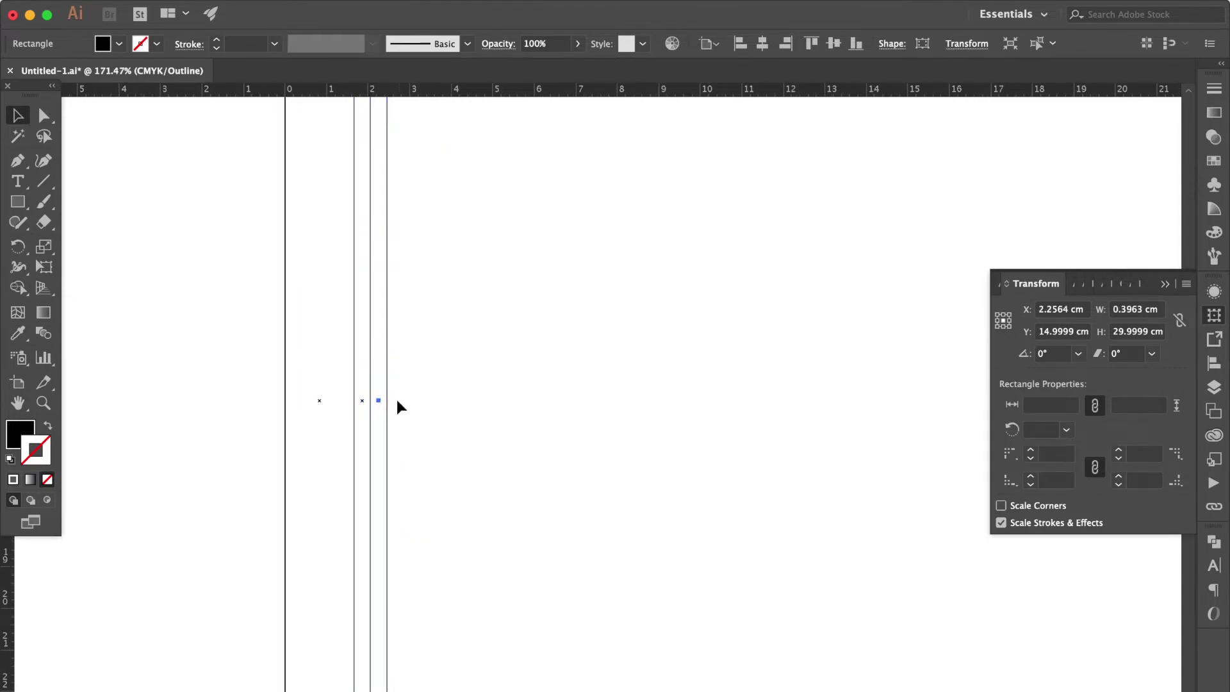
mouse_move(388, 401)
mouse_down()
mouse_move(401, 387)
mouse_move(412, 401)
mouse_move(410, 375)
mouse_move(445, 403)
mouse_move(443, 381)
mouse_up()
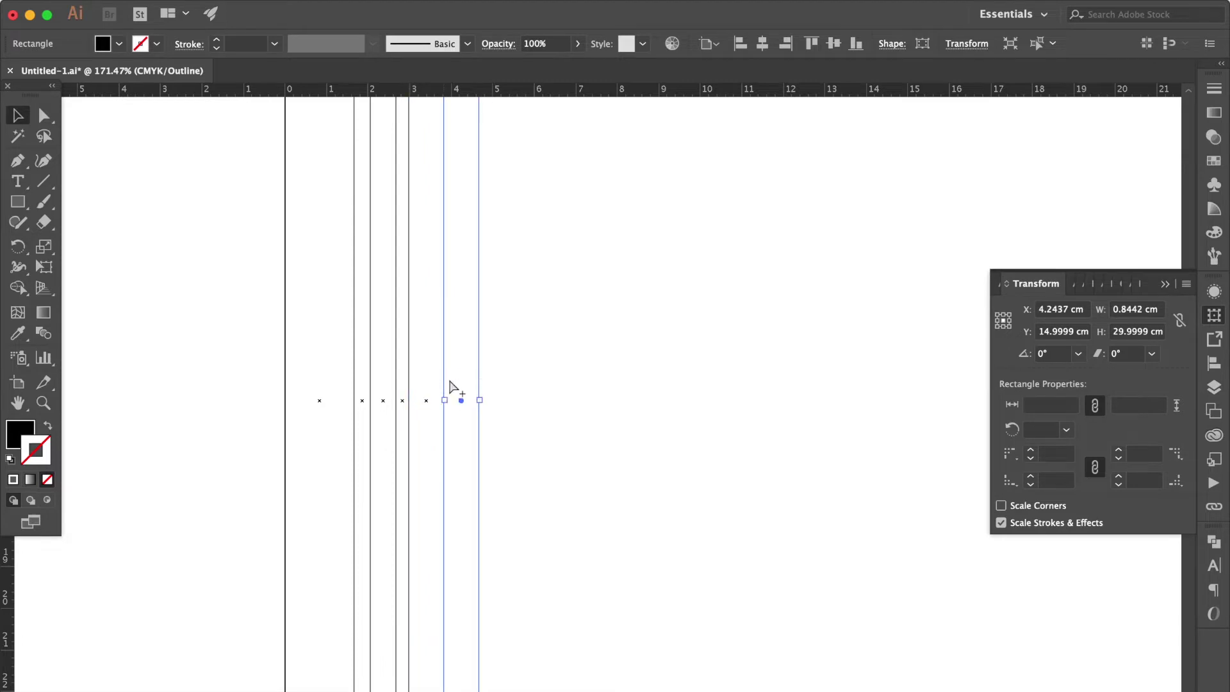
- Add a narrow strip copy further right, then return to Preview with Swatches showing
mouse_move(357, 379)
mouse_down()
mouse_move(481, 388)
mouse_move(492, 414)
mouse_up()
scroll(479, 389, up, 3)
mouse_move(338, 403)
mouse_down()
mouse_move(493, 414)
mouse_move(522, 433)
mouse_move(506, 416)
mouse_move(543, 406)
mouse_up()
click(489, 418)
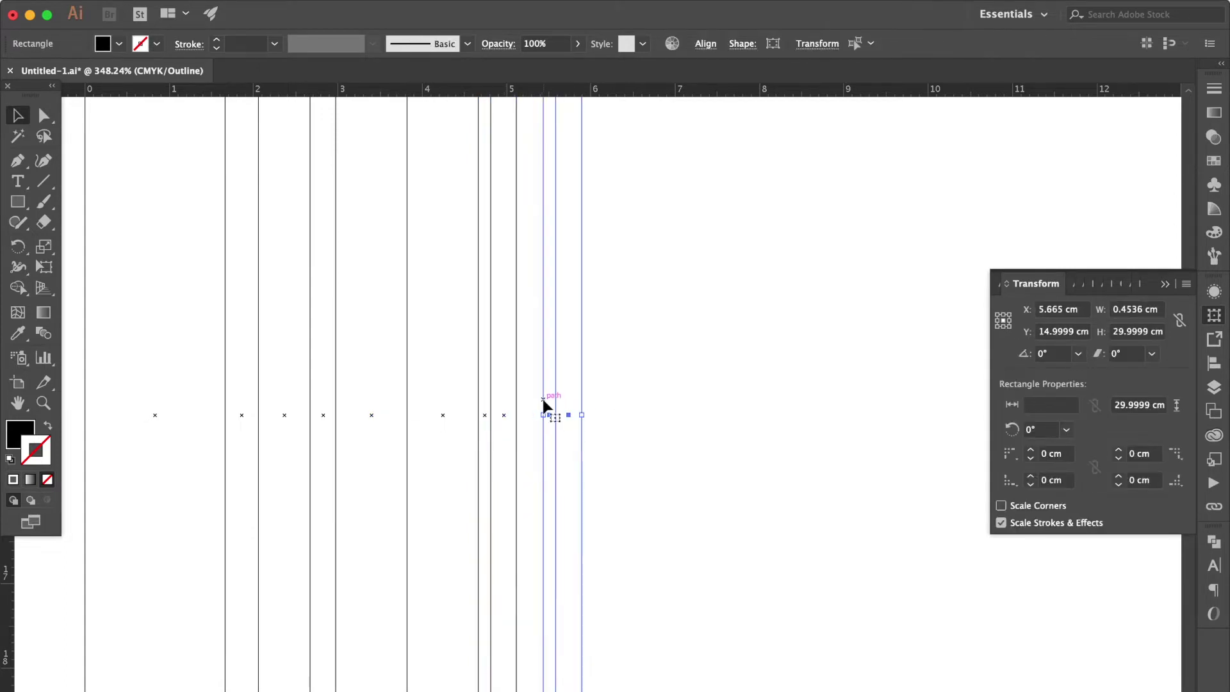
scroll(648, 374, down, 3)
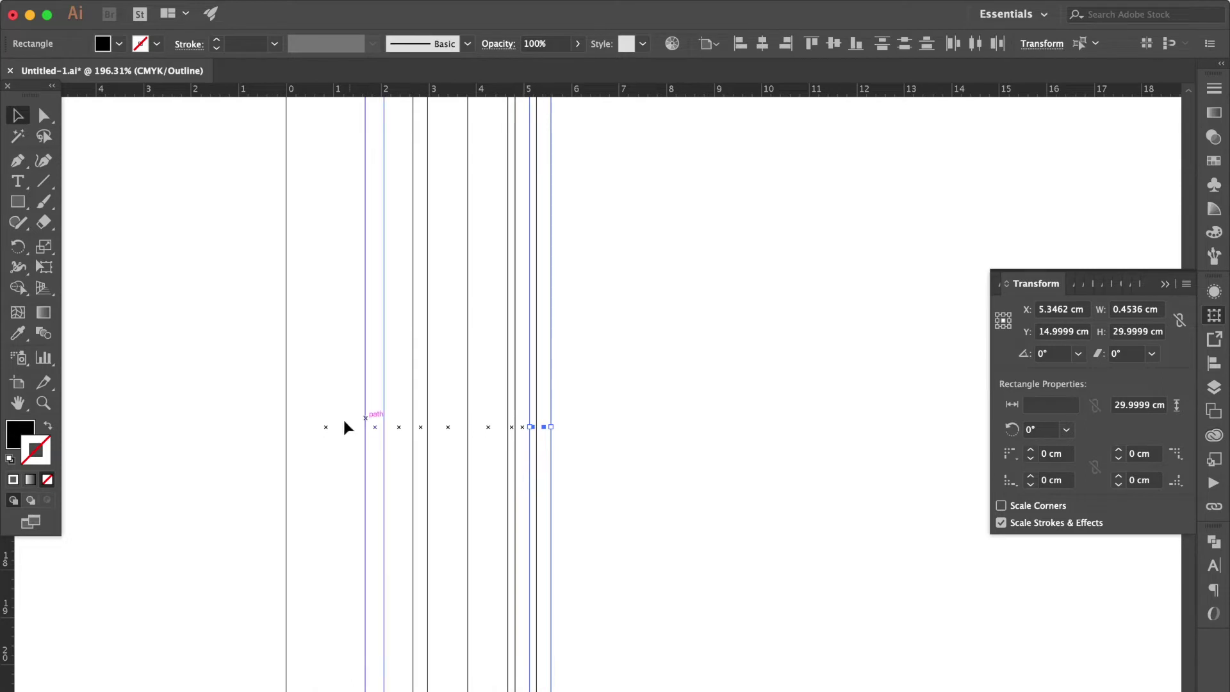
click(375, 427)
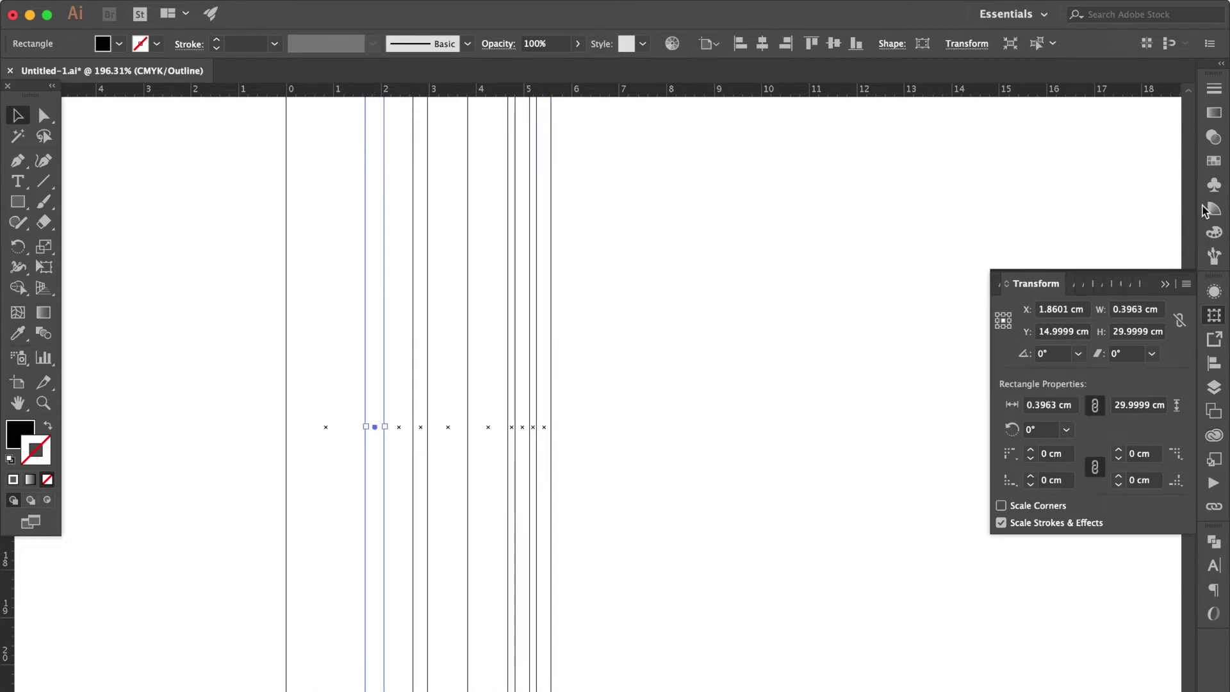
click(1214, 163)
key(ctrl+y)
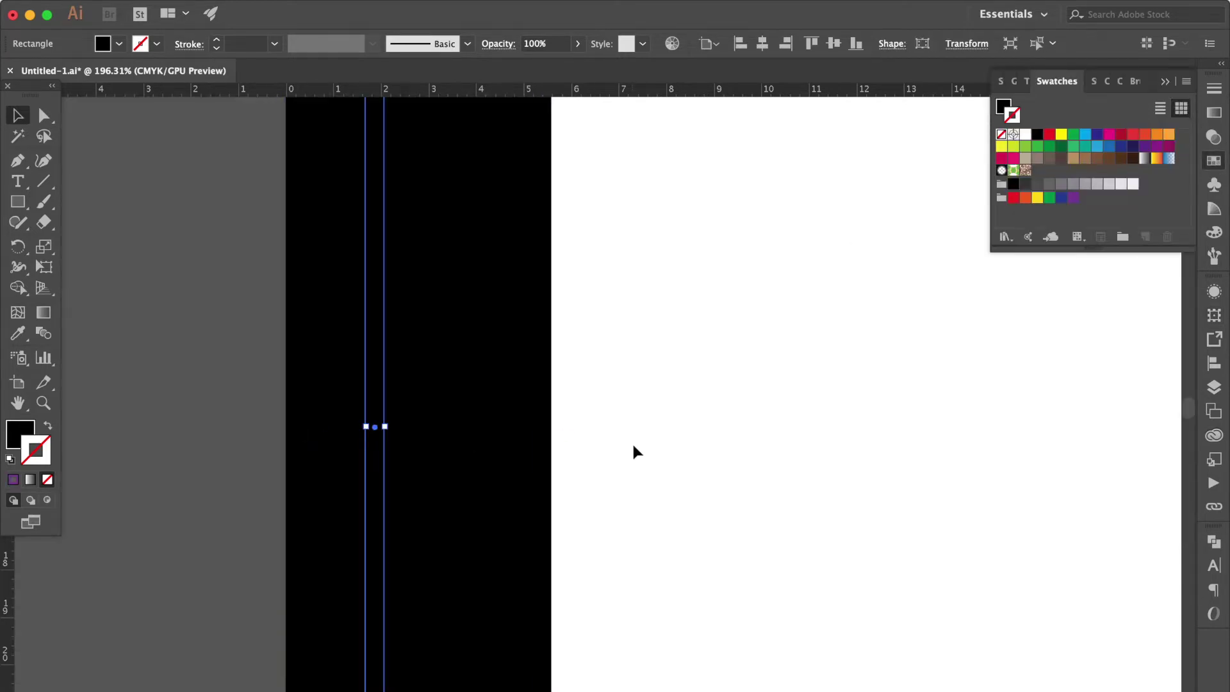
- Colour the first six strips red, green, orange, white, yellow and cyan
click(632, 441)
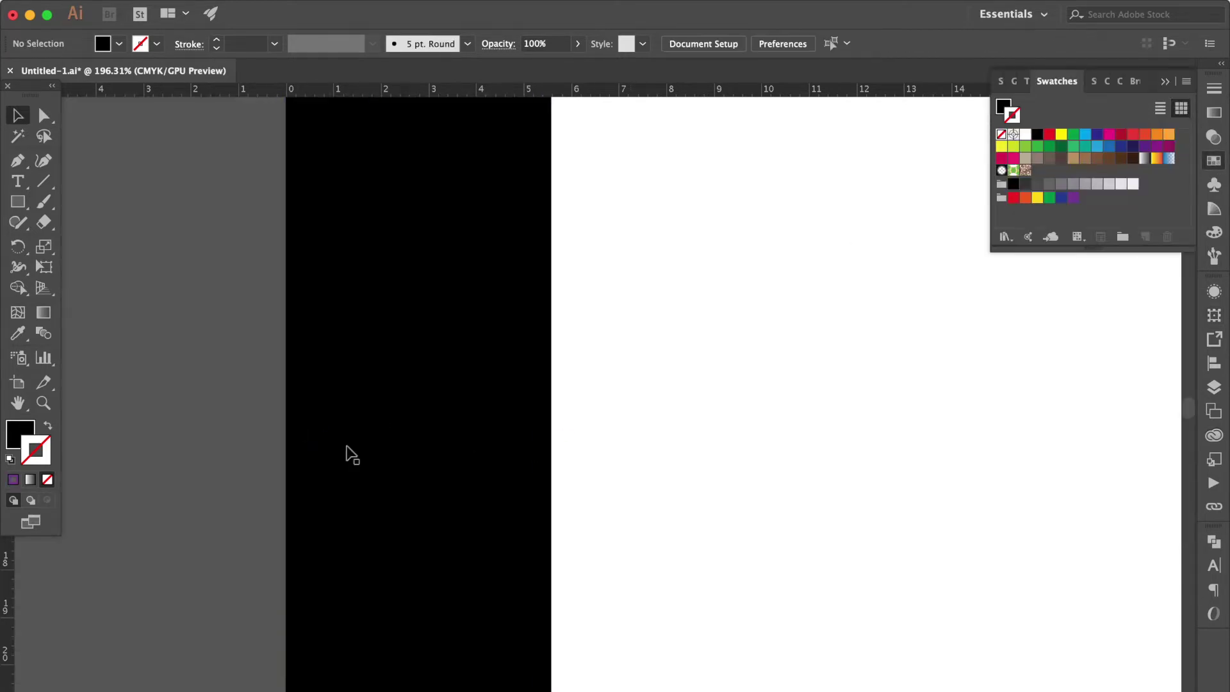
click(14, 432)
click(314, 405)
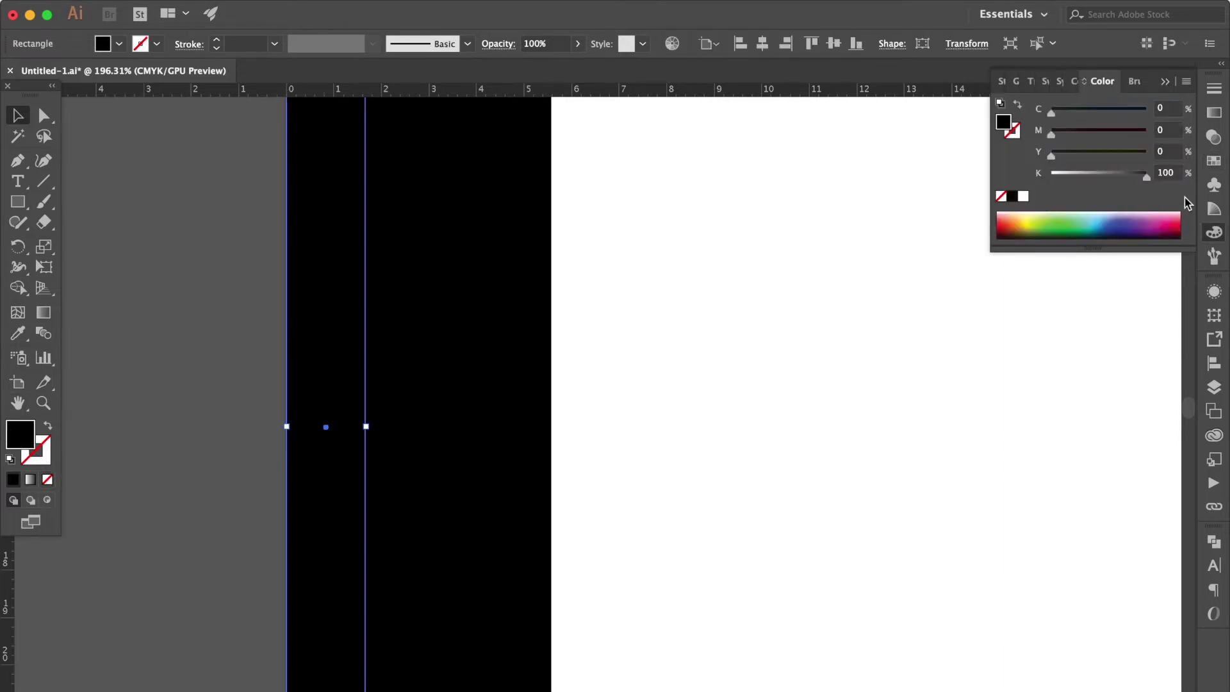
click(1214, 162)
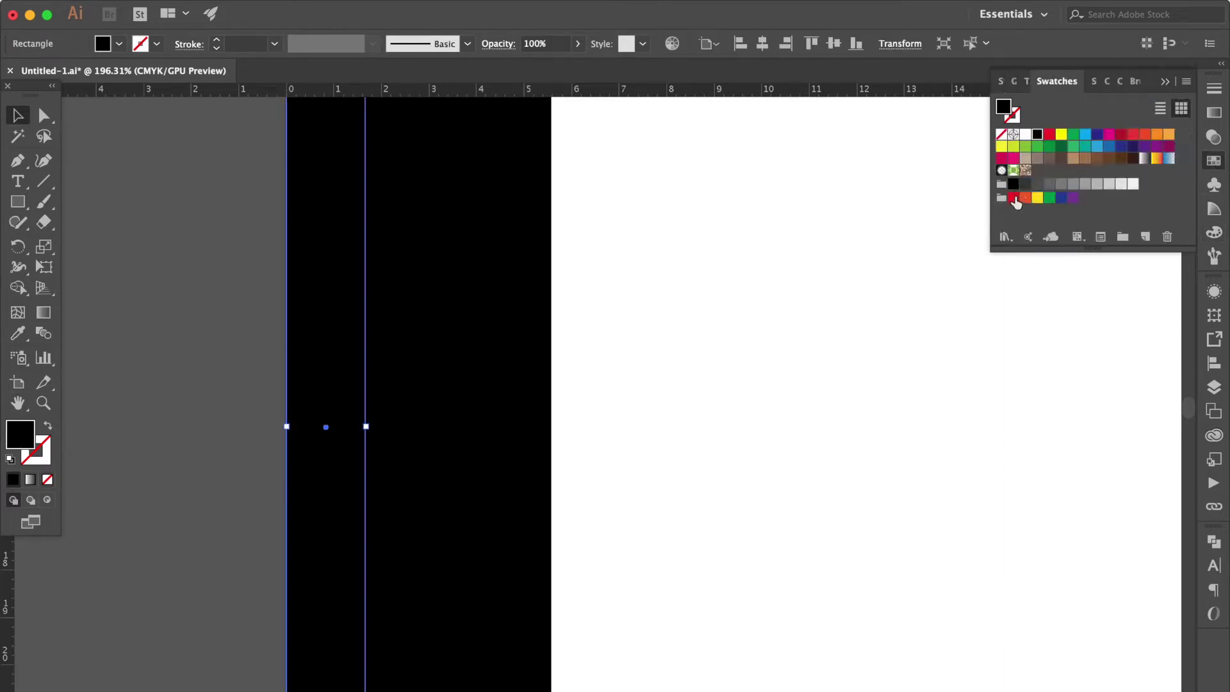
click(1050, 135)
click(377, 393)
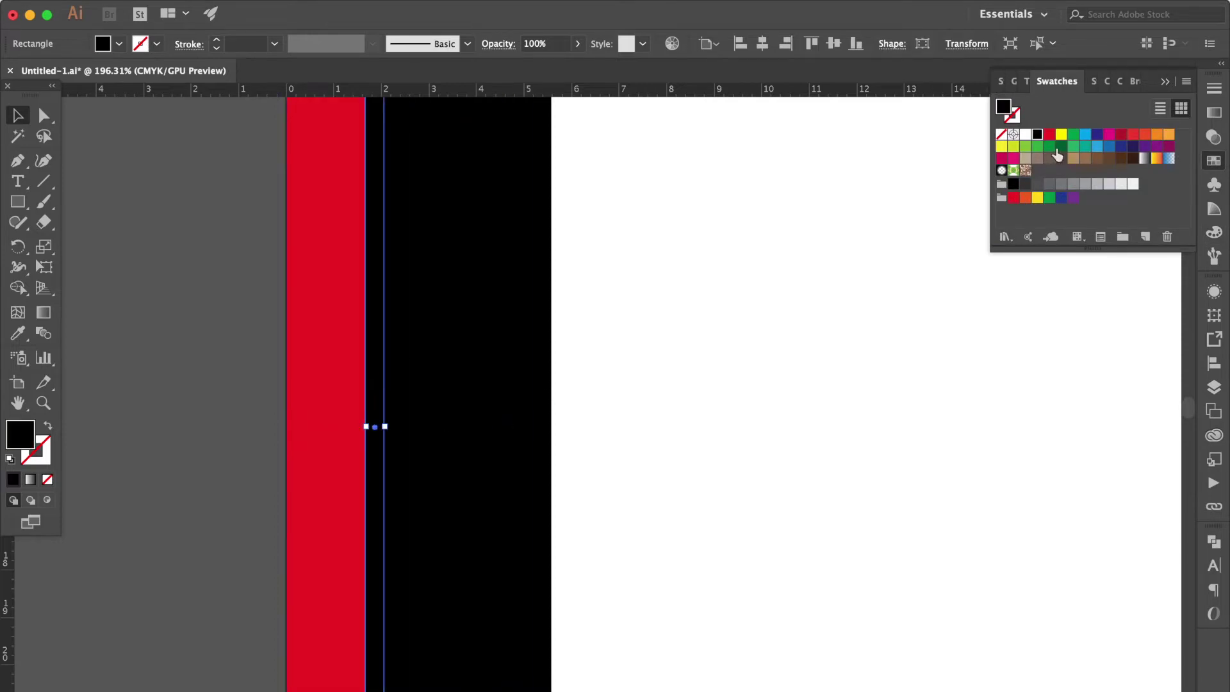
click(1049, 147)
click(399, 369)
click(1025, 197)
click(421, 354)
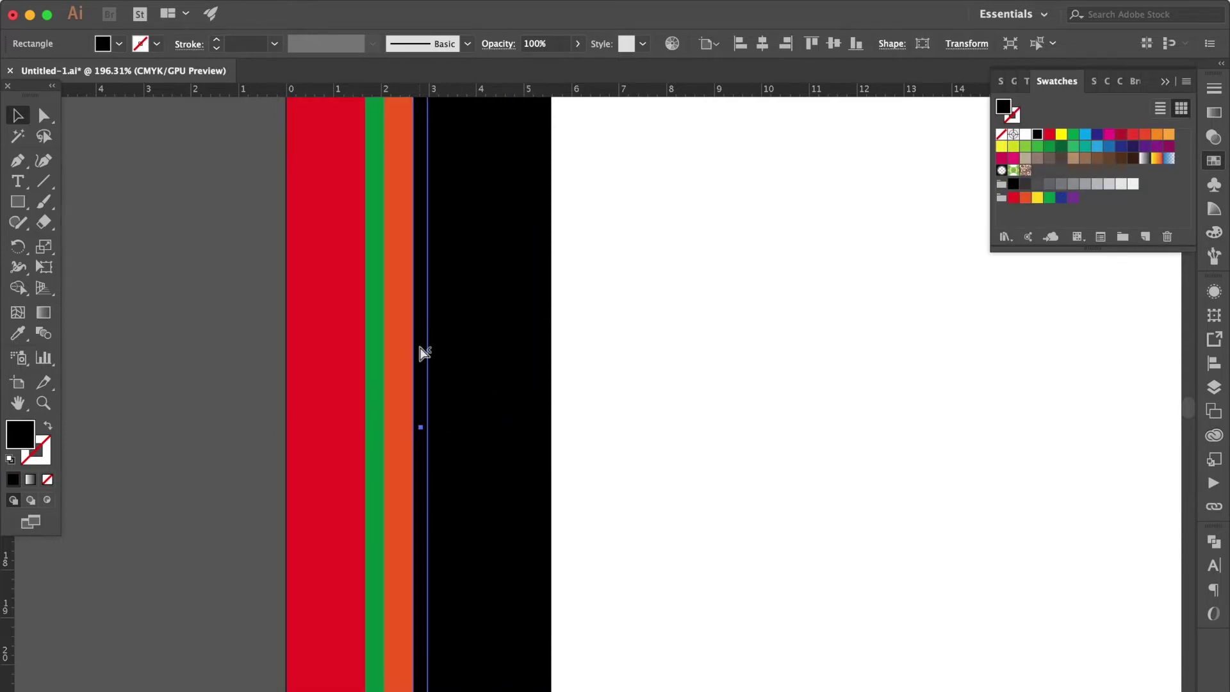
click(1024, 136)
click(444, 328)
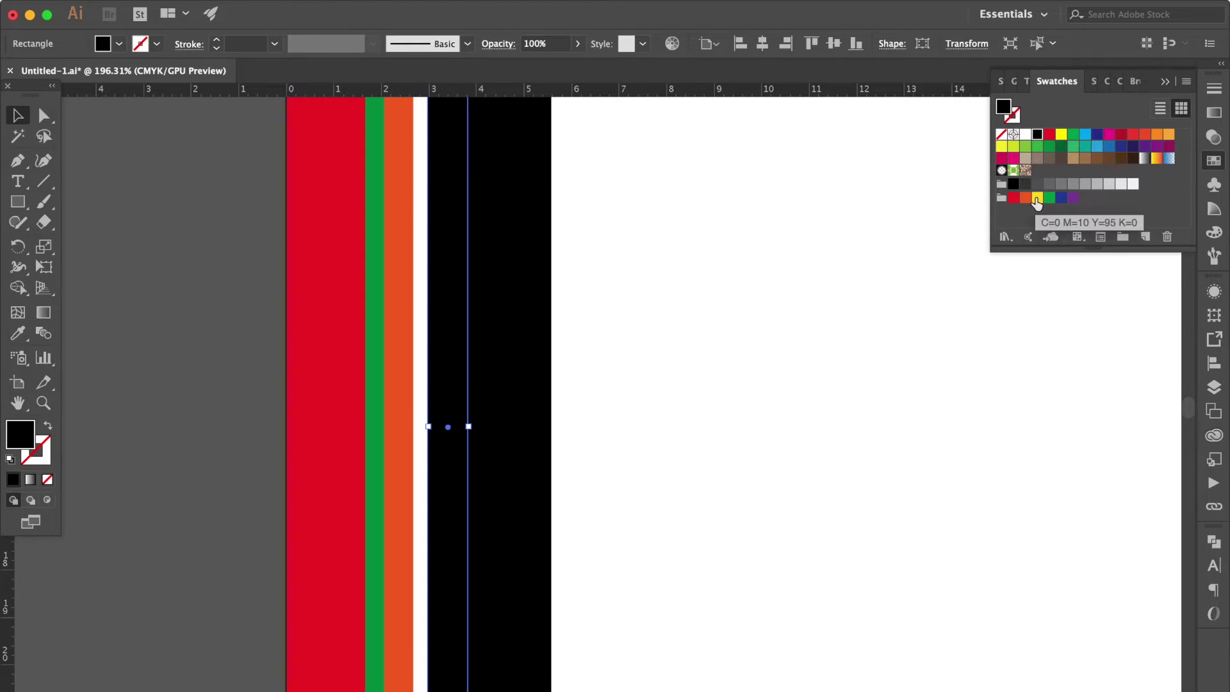
click(1037, 197)
click(475, 330)
click(1085, 135)
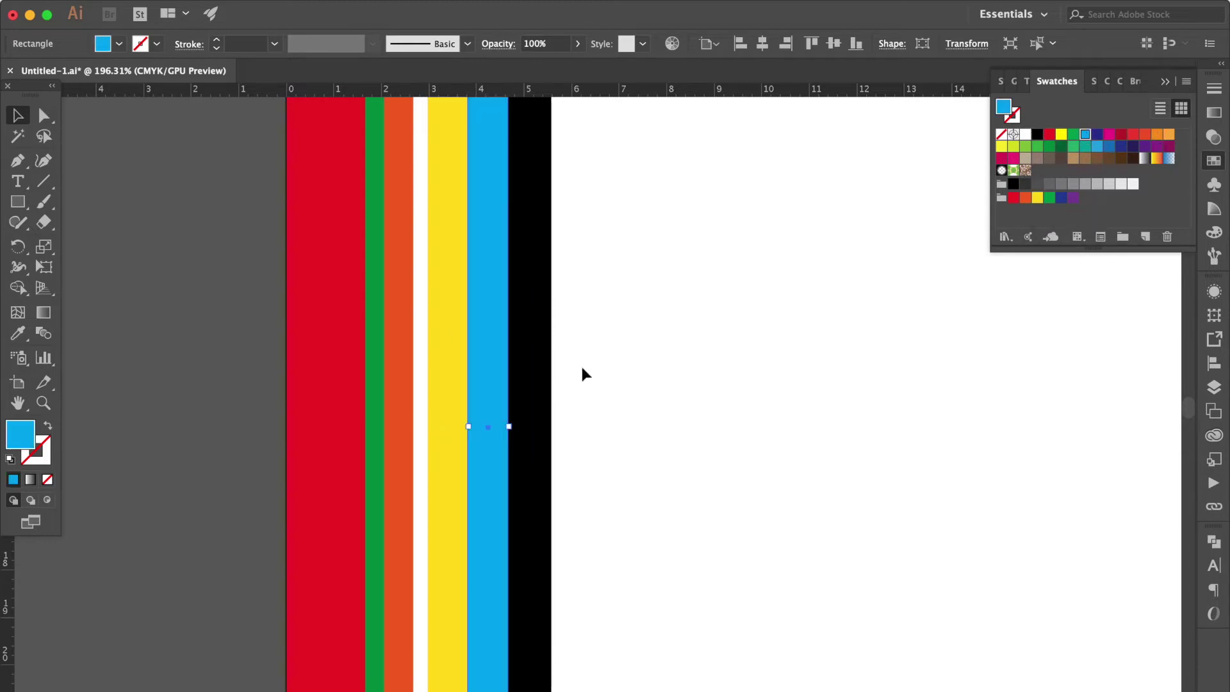
- Colour the remaining strips purple, green, white and dark navy
alt+scroll(516, 379, up, 2)
click(513, 374)
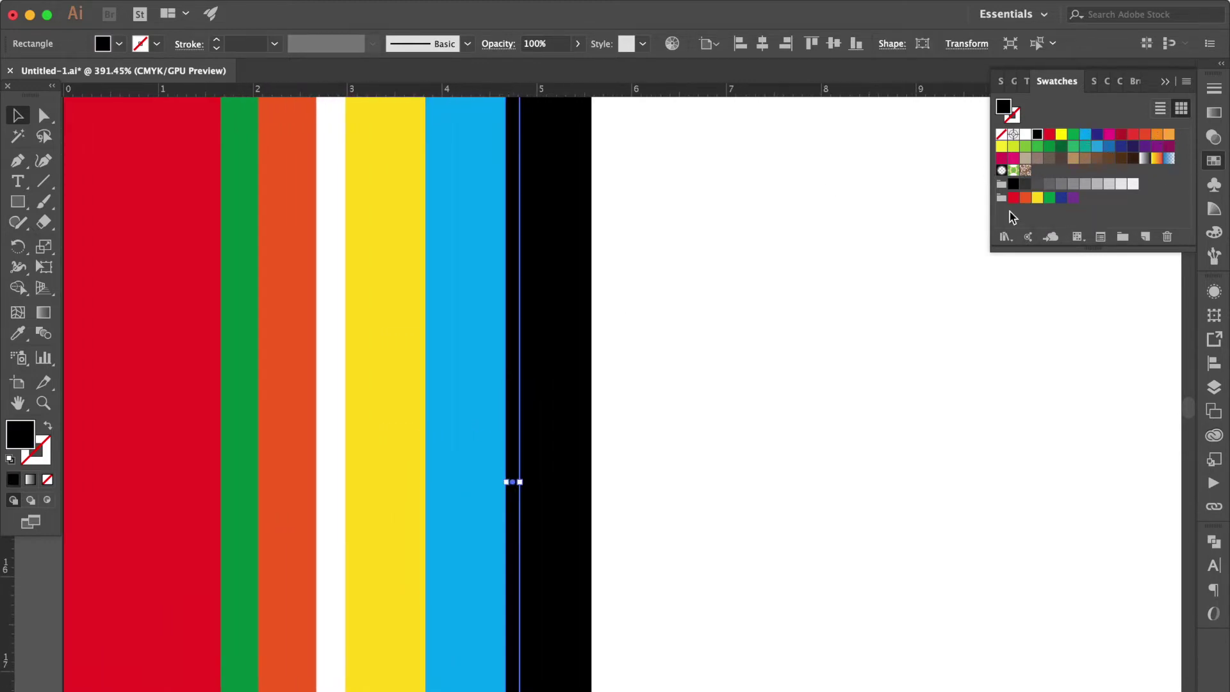
click(1073, 198)
click(532, 323)
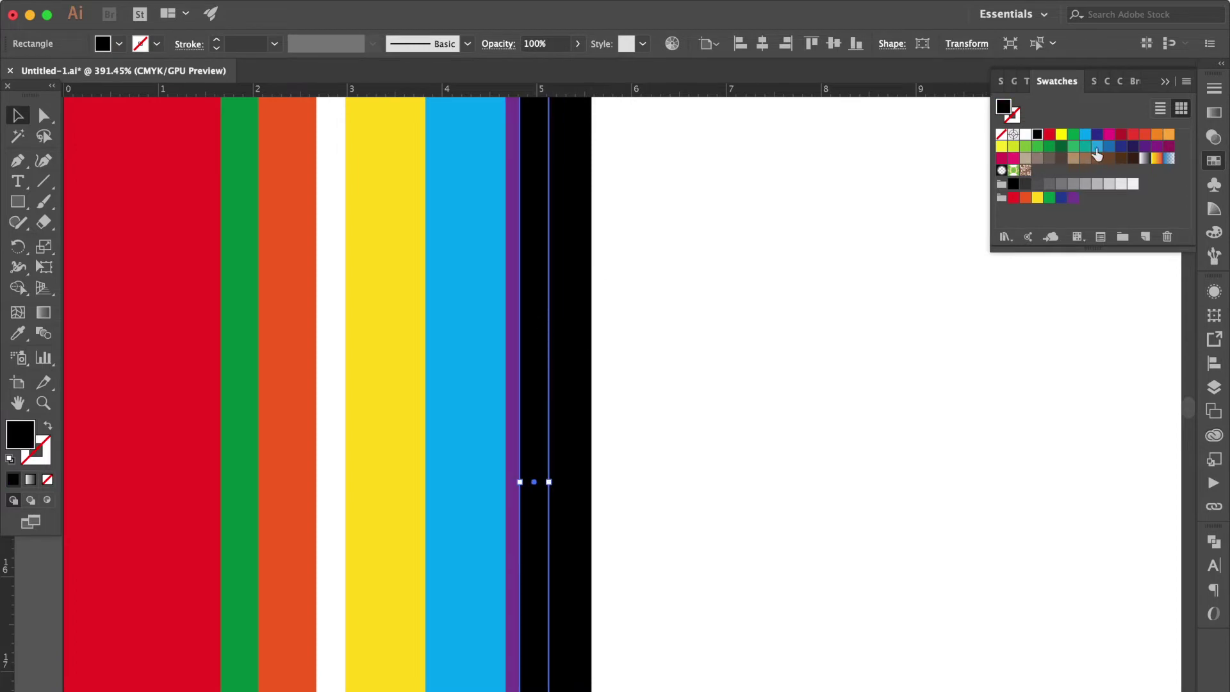
click(1074, 148)
click(557, 330)
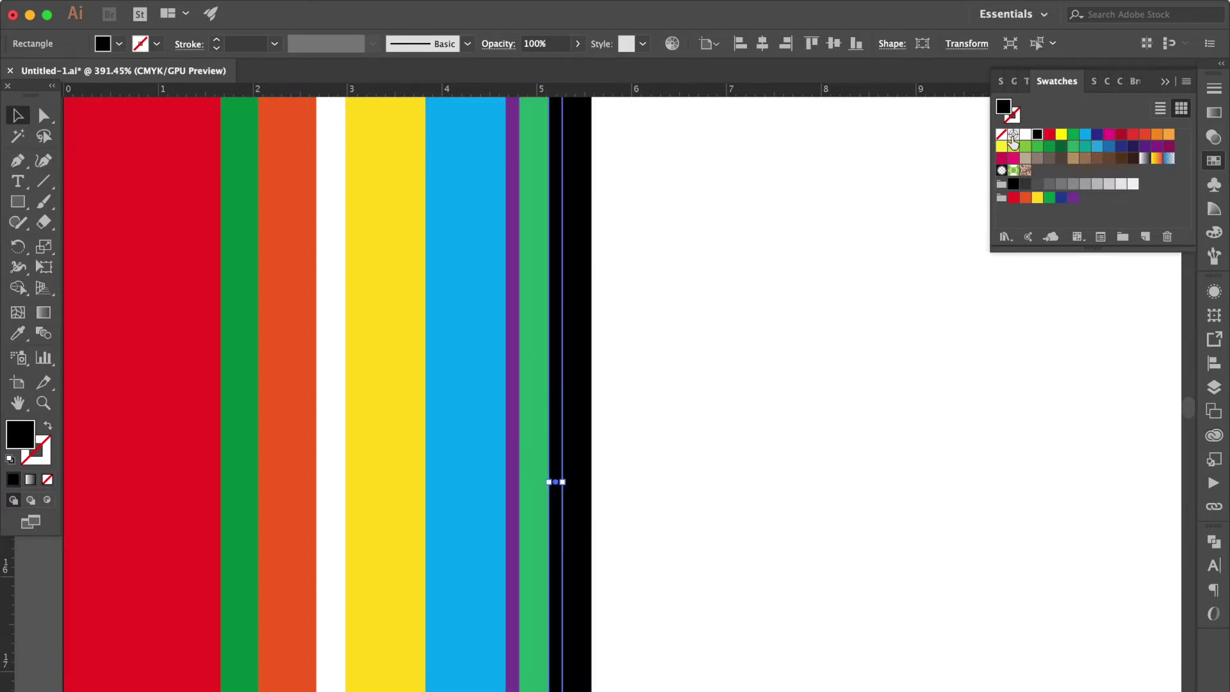
click(1025, 133)
click(564, 321)
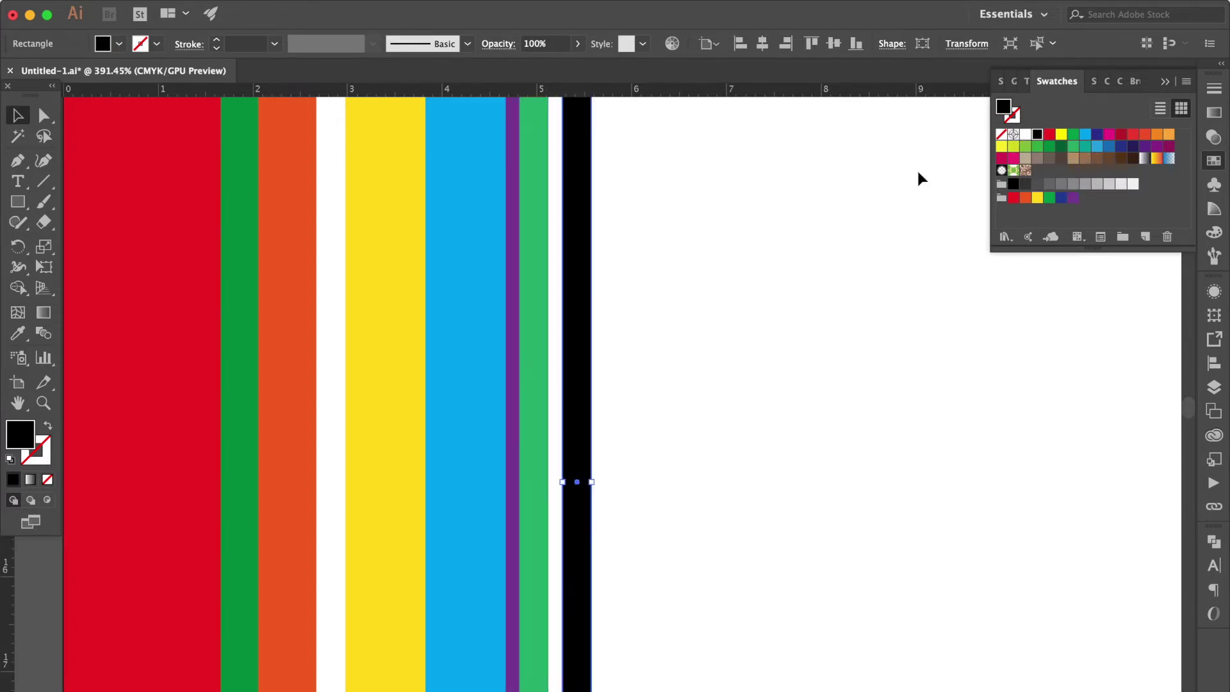
click(1132, 146)
scroll(620, 356, down, 3)
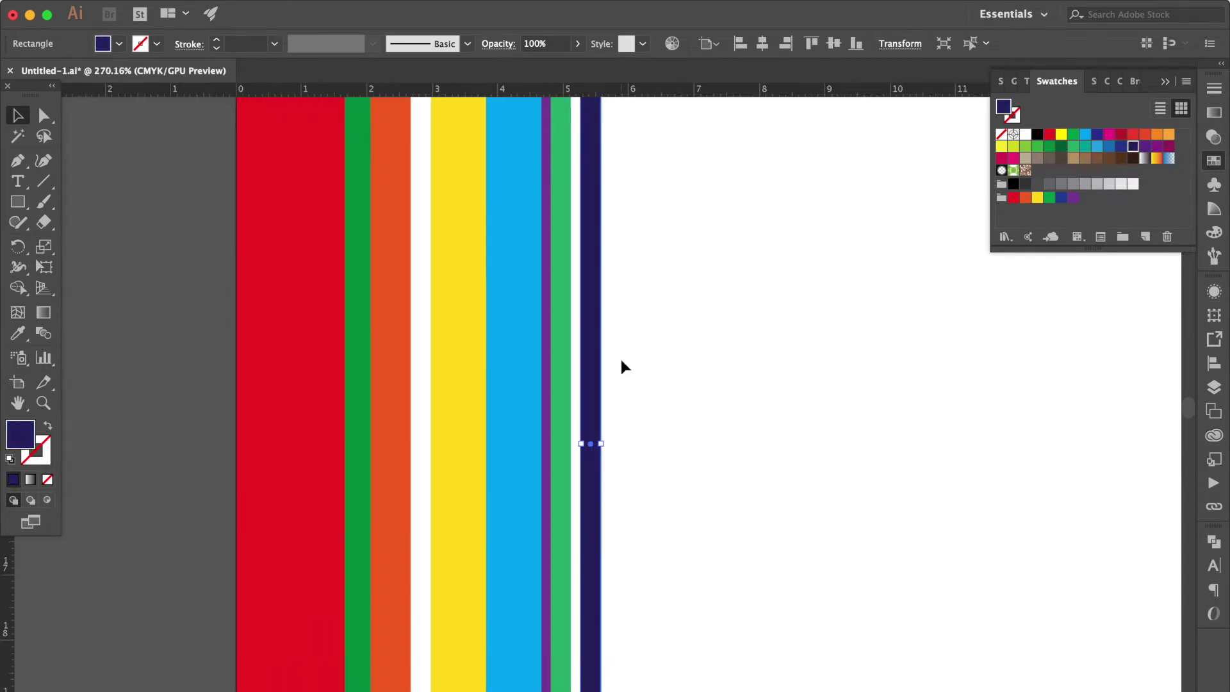
scroll(622, 361, down, 5)
- Copy the stripe set to the right and repeat it three more times with Ctrl+D
drag(669, 333, 370, 524)
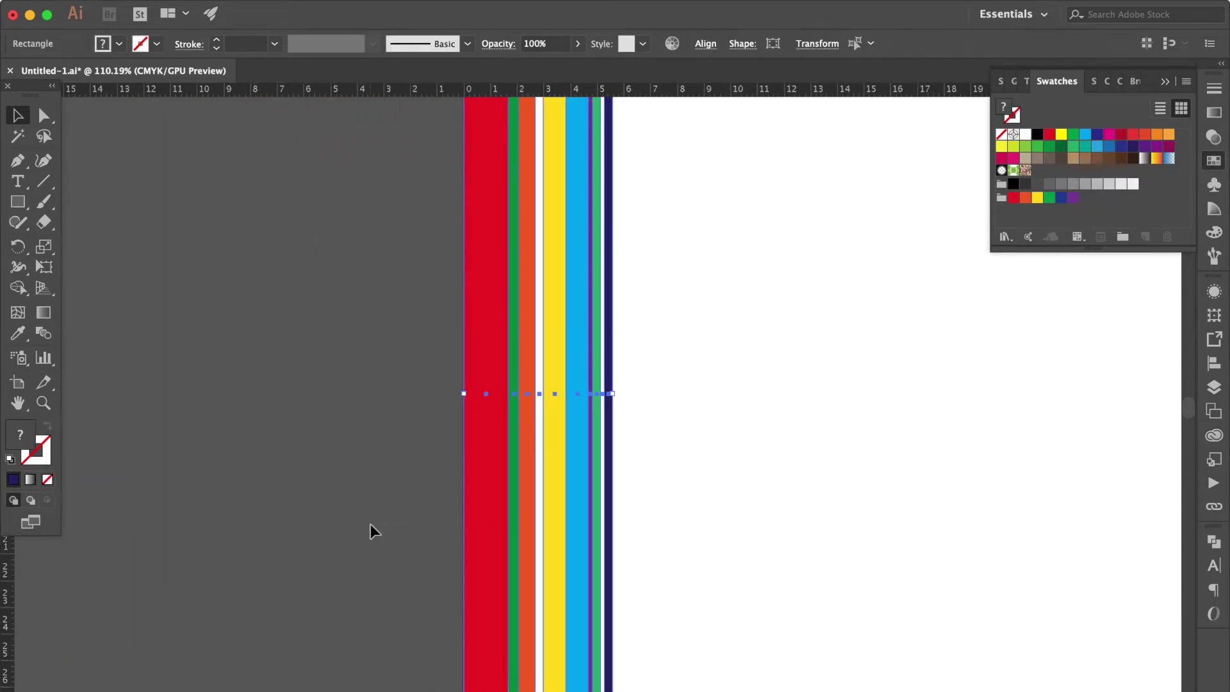
key(ctrl+y)
scroll(513, 417, up, 3)
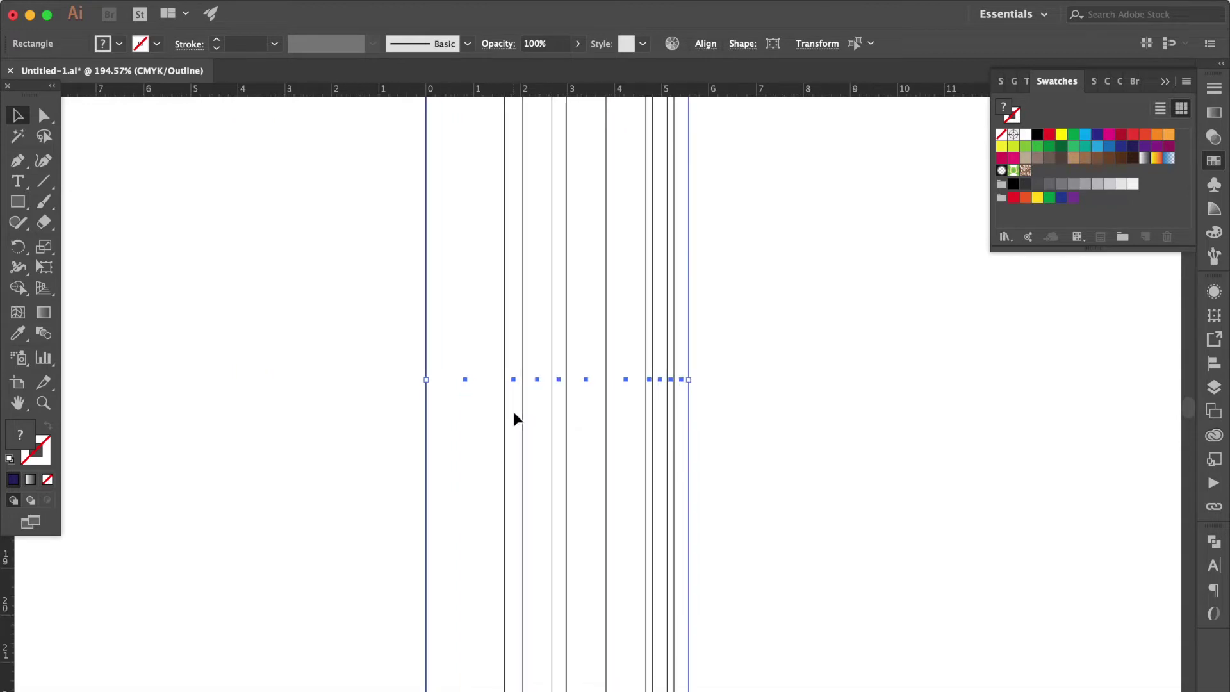
drag(424, 413, 689, 396)
key(ctrl+y)
scroll(690, 396, down, 3)
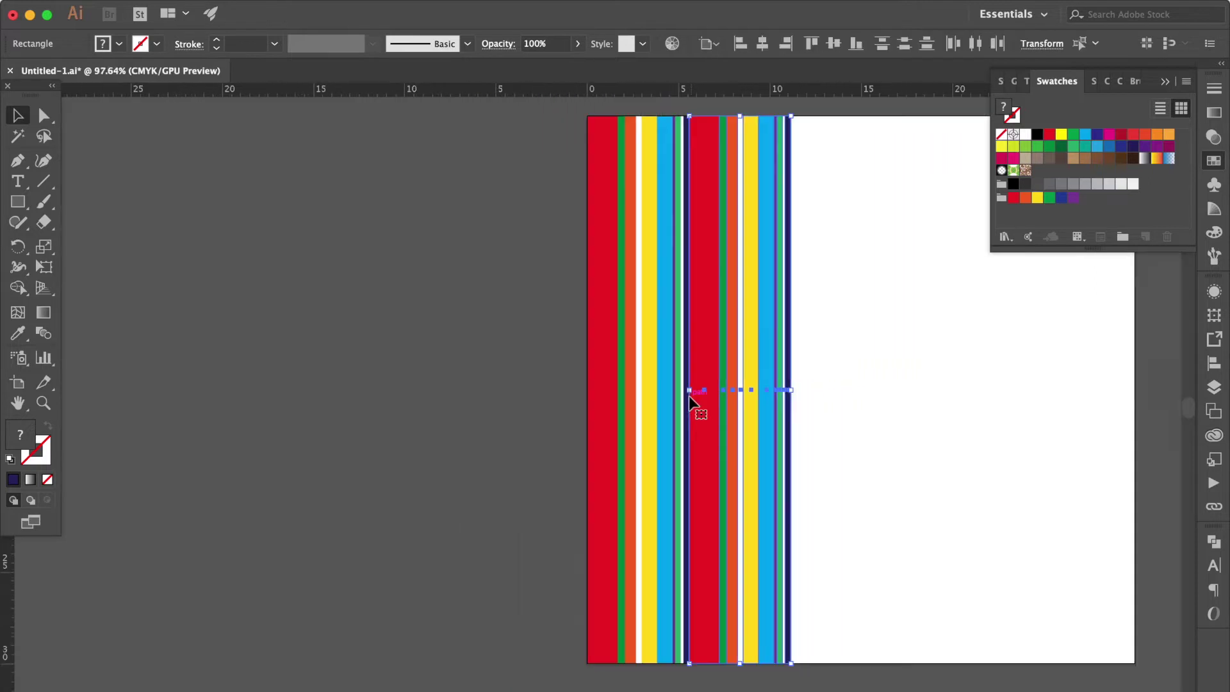
scroll(690, 396, down, 2)
key(ctrl+d)
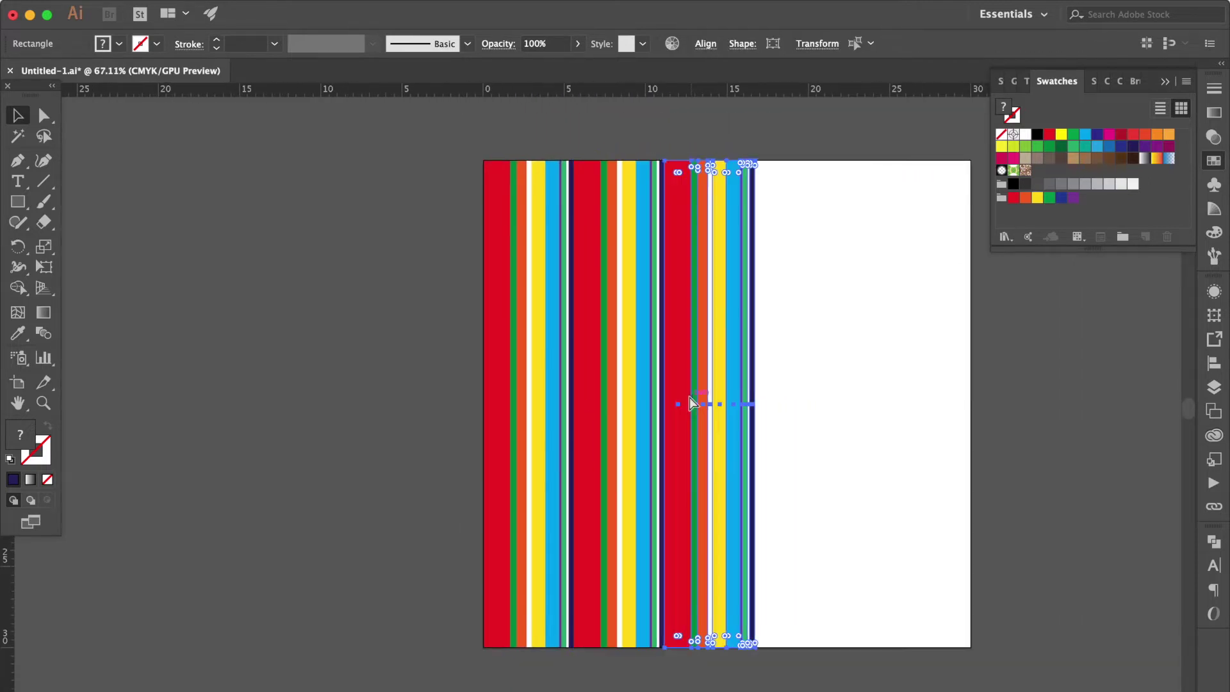
key(ctrl+d)
key(ctrl+d)
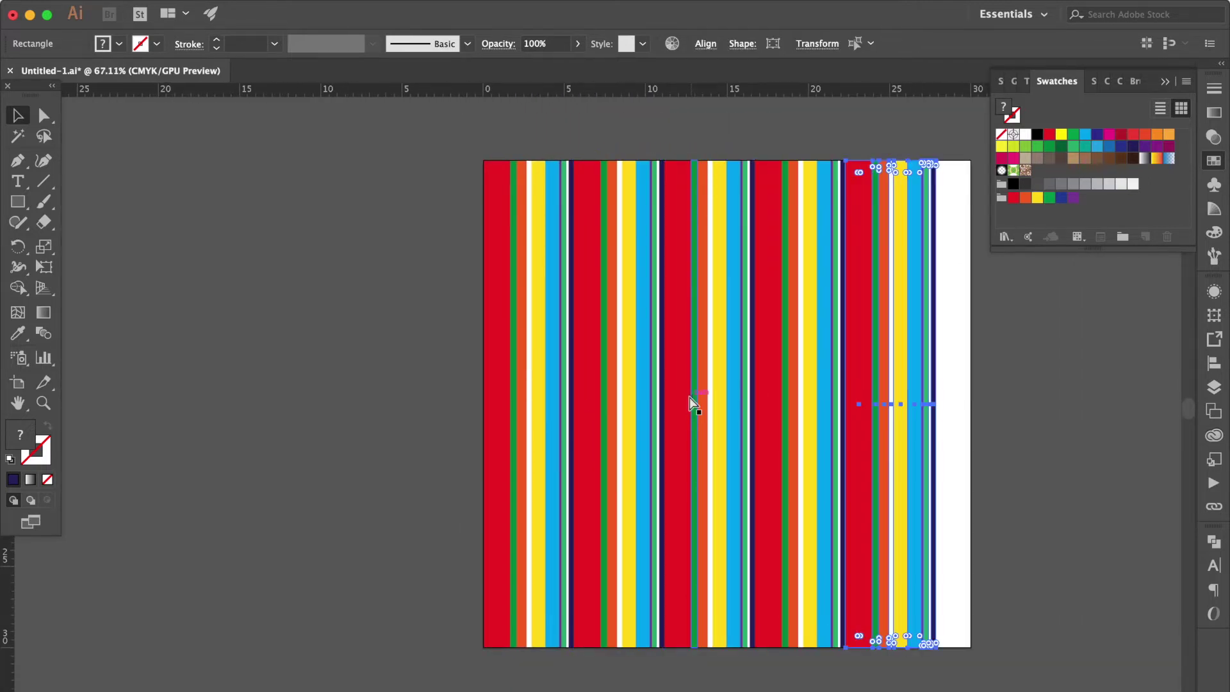
key(ctrl+d)
- Delete stripes past the artboard edge and squeeze all stripes to the artboard width
scroll(690, 396, right, 3)
scroll(795, 385, right, 3)
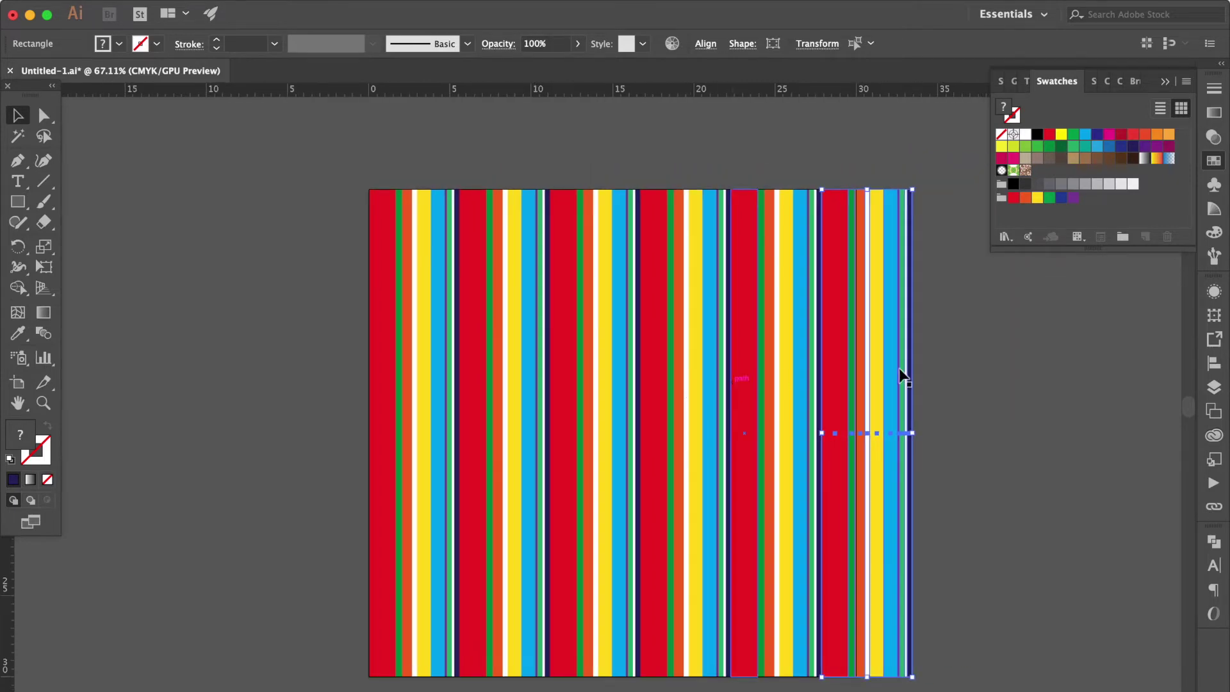
click(1000, 379)
click(893, 463)
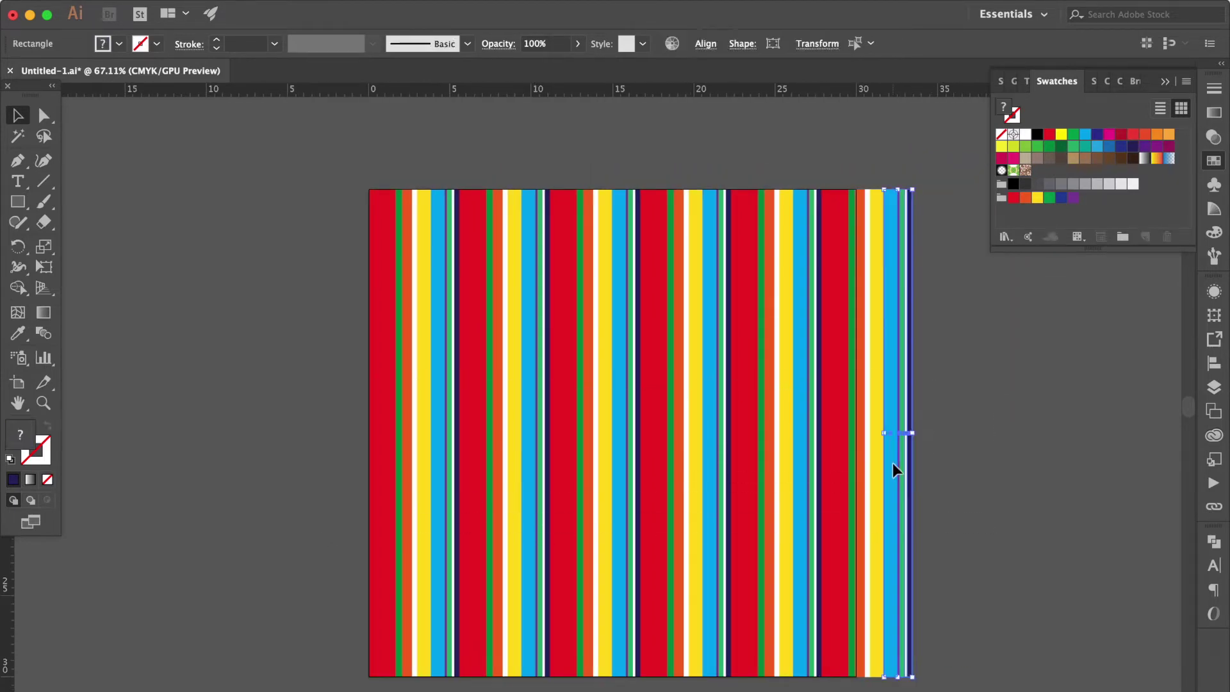
key(Delete)
key(ctrl+a)
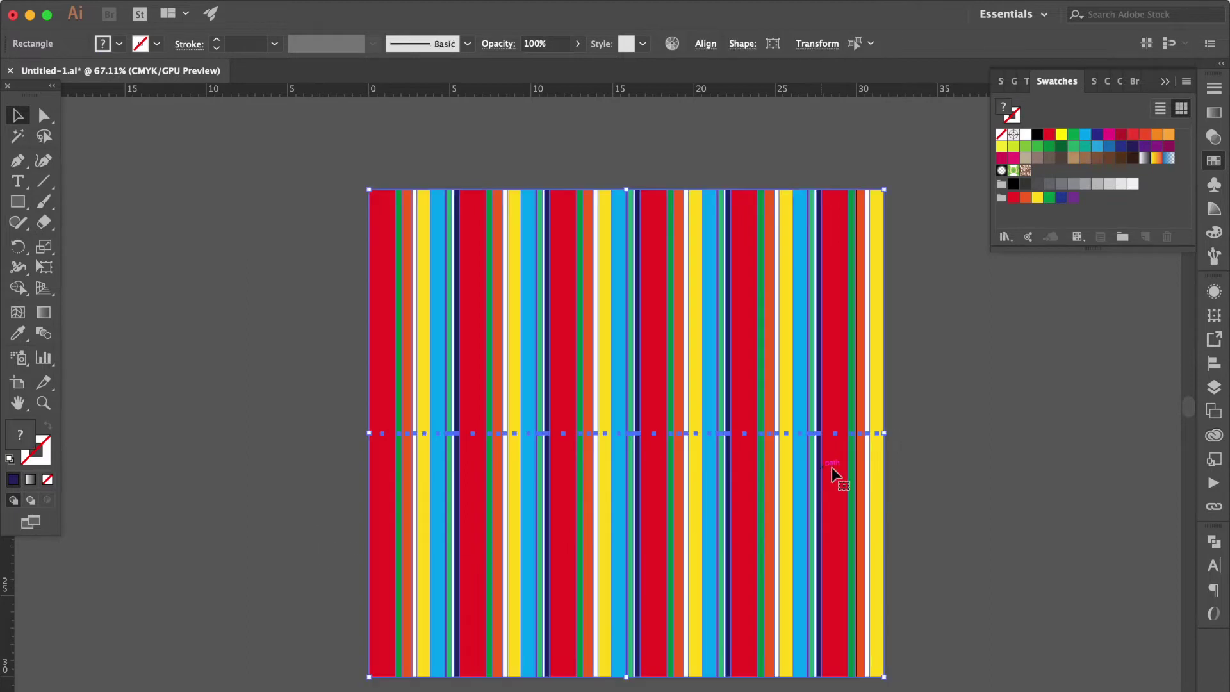
mouse_move(886, 434)
mouse_down()
mouse_move(837, 434)
mouse_move(856, 433)
mouse_up()
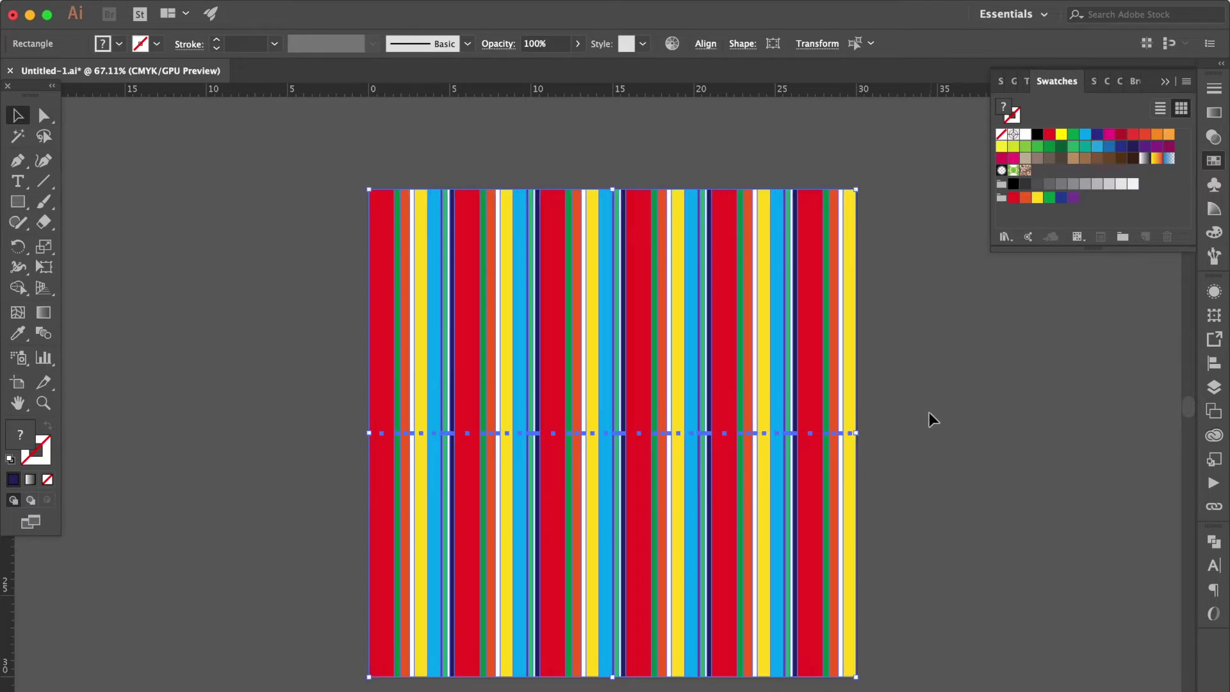
scroll(930, 413, right, 2)
scroll(966, 345, right, 3)
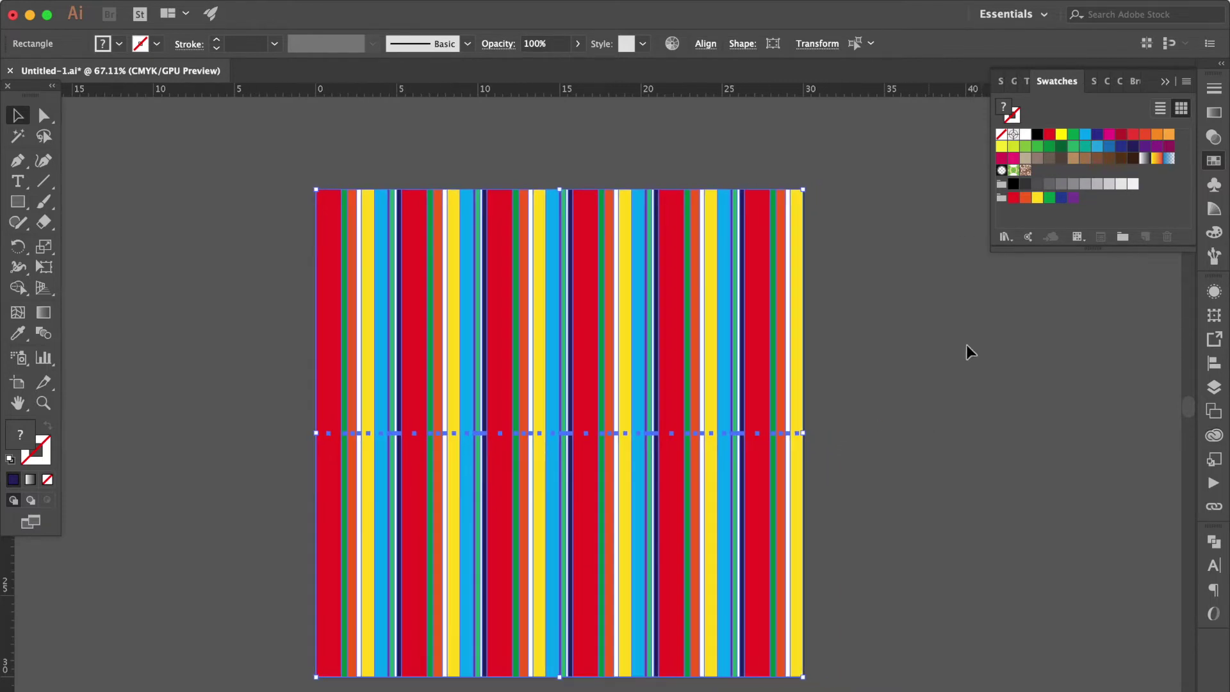
- Hide Swatches and set up the Twirl Tool with a 7 cm brush
click(1167, 82)
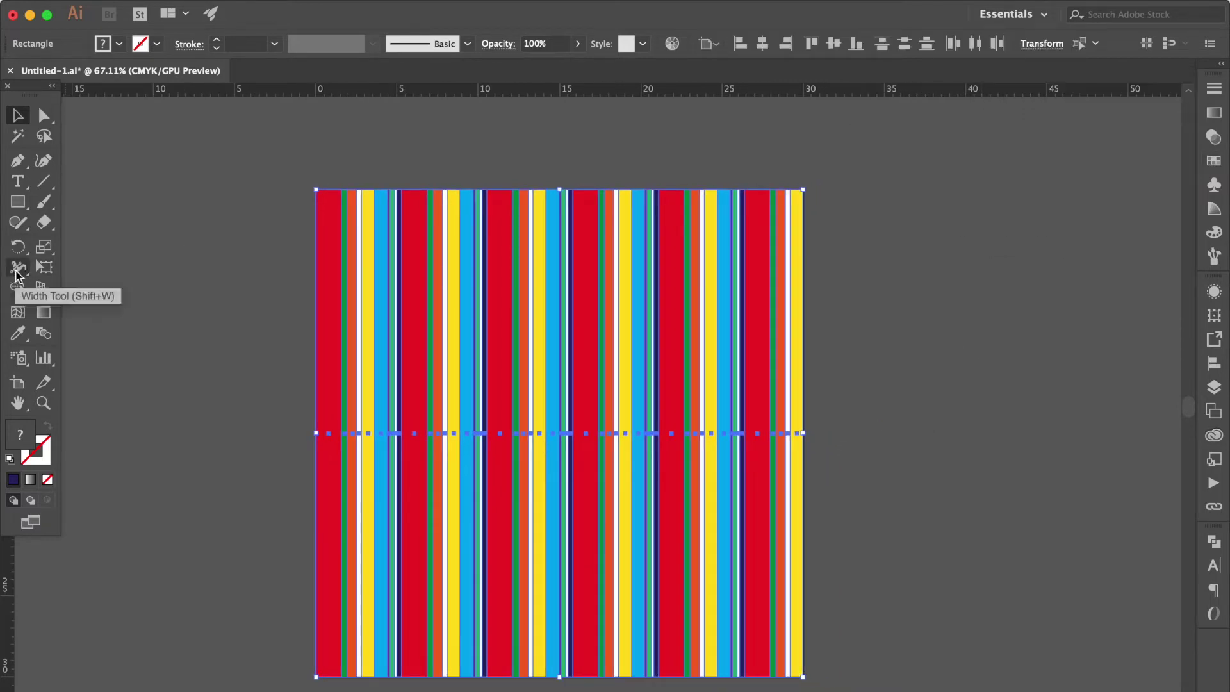
click(18, 270)
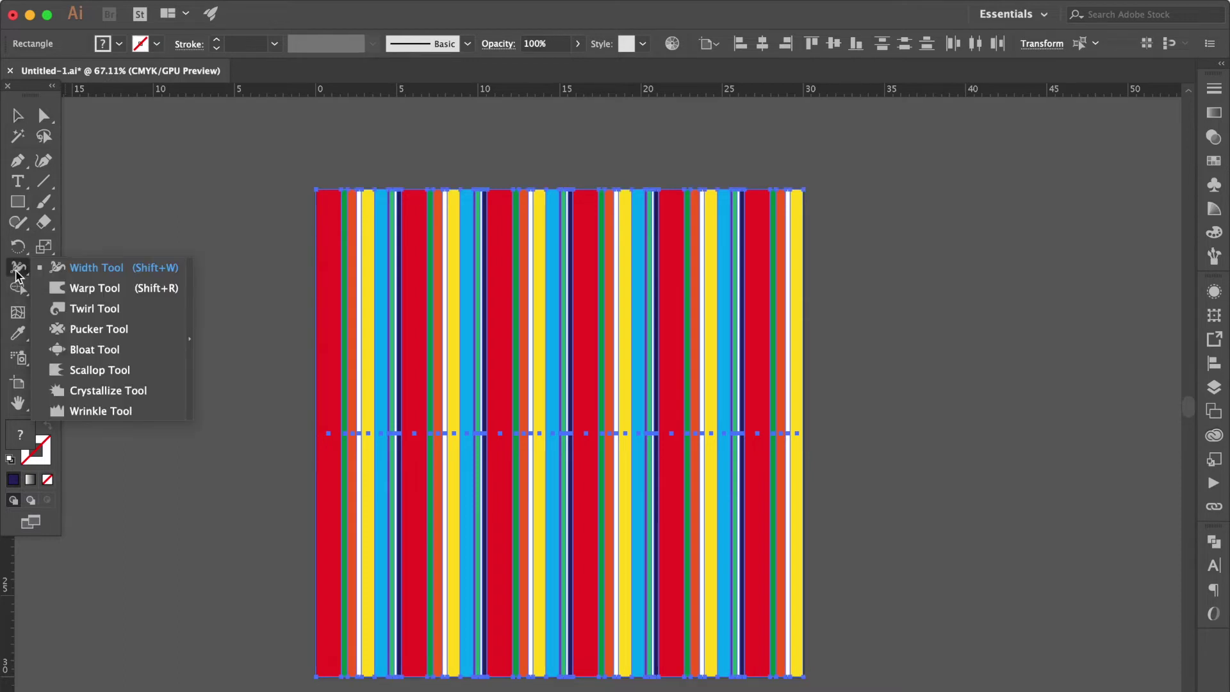
click(98, 315)
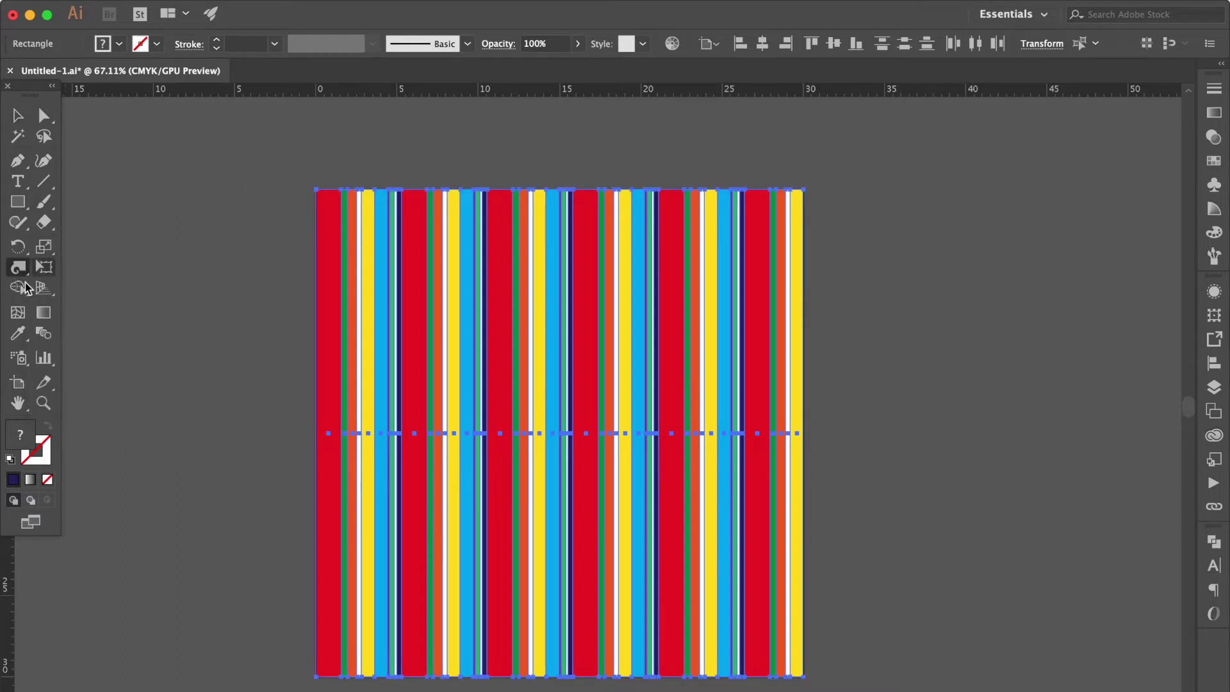
double_click(18, 269)
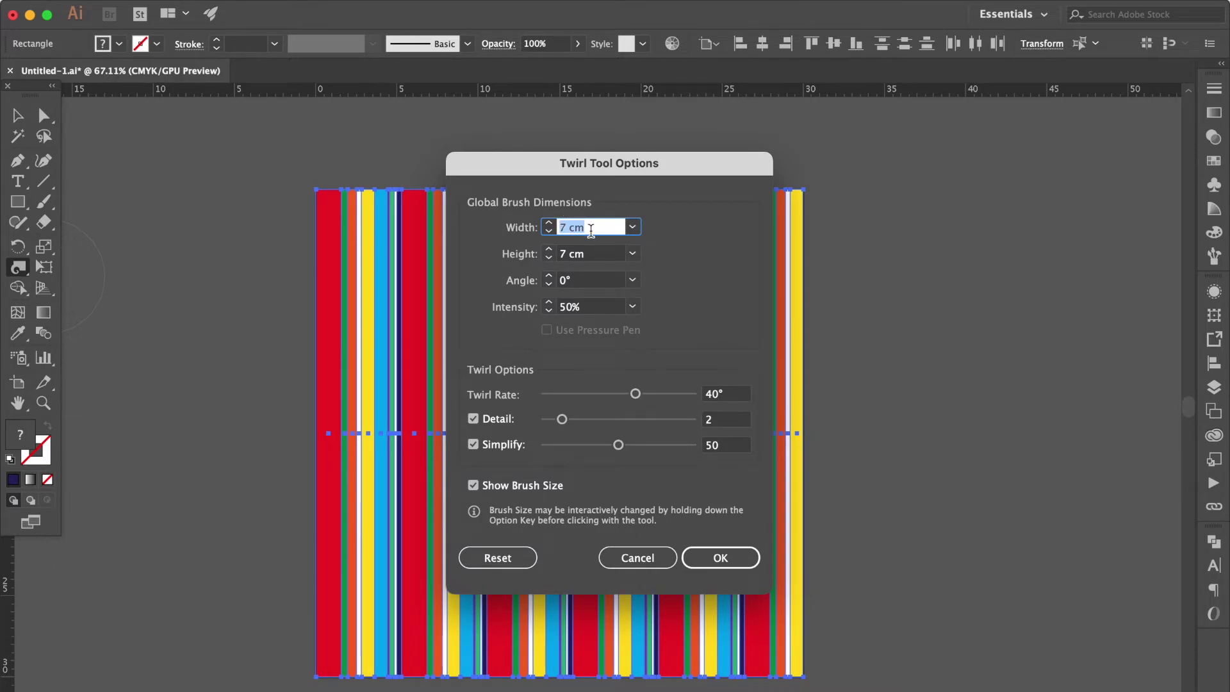
key(Return)
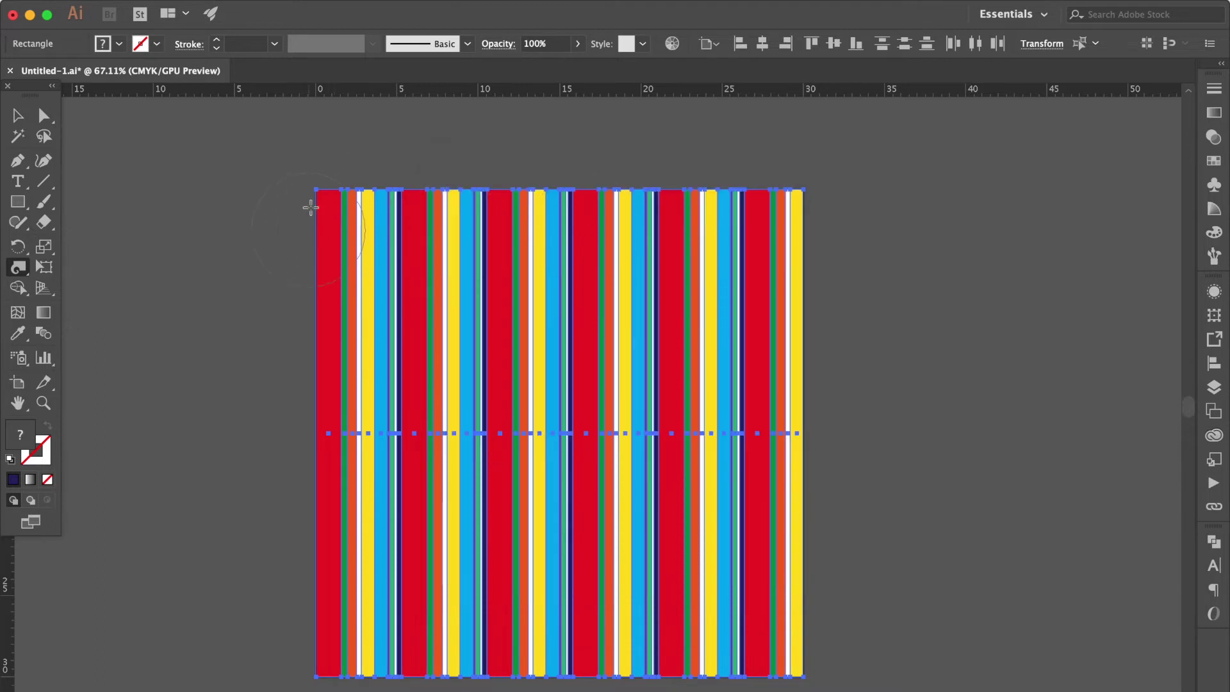
- Drag the Twirl Tool across the stripes to swirl them into marbled shapes
mouse_move(340, 185)
mouse_down()
mouse_move(777, 223)
mouse_move(412, 343)
mouse_move(329, 352)
mouse_move(333, 423)
mouse_move(405, 438)
mouse_move(695, 389)
mouse_move(660, 452)
mouse_move(769, 435)
mouse_move(769, 333)
mouse_move(653, 363)
mouse_move(580, 333)
mouse_move(448, 481)
mouse_move(317, 518)
mouse_move(324, 431)
mouse_move(314, 448)
mouse_move(332, 621)
mouse_move(303, 615)
mouse_move(366, 641)
mouse_move(417, 545)
mouse_move(487, 513)
mouse_move(531, 471)
mouse_move(754, 516)
mouse_move(801, 468)
mouse_move(788, 615)
mouse_move(541, 567)
mouse_move(410, 602)
mouse_move(448, 634)
mouse_move(769, 634)
mouse_move(815, 544)
mouse_move(798, 487)
mouse_move(799, 165)
mouse_move(708, 182)
mouse_move(378, 177)
mouse_move(291, 247)
mouse_move(317, 298)
mouse_move(305, 458)
mouse_up()
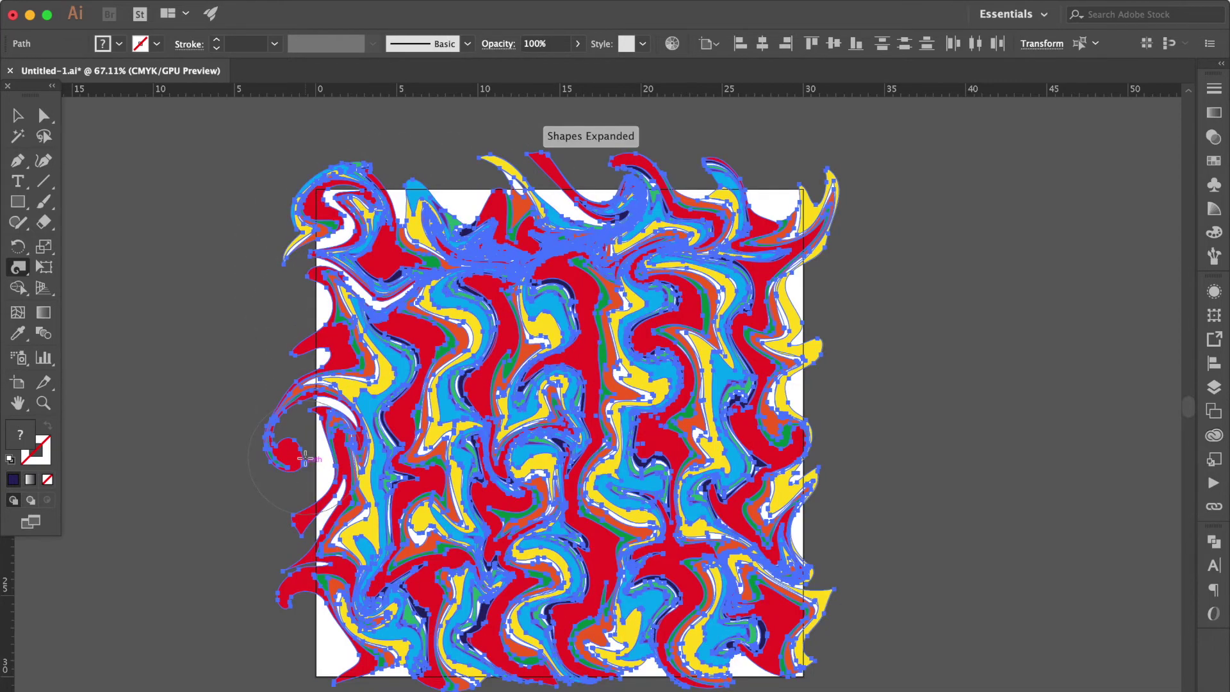
- With the Warp Tool, push swirls past the top, right and bottom artboard edges
scroll(177, 328, down, 2)
click(21, 270)
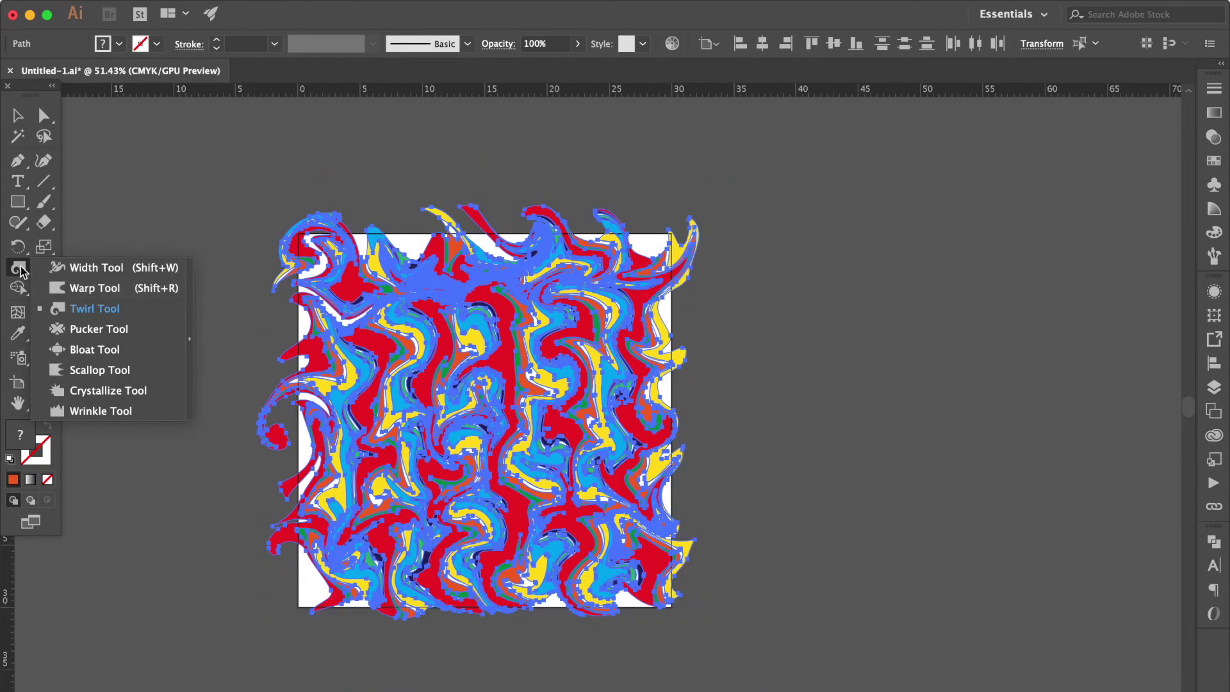
click(76, 288)
scroll(306, 311, up, 1)
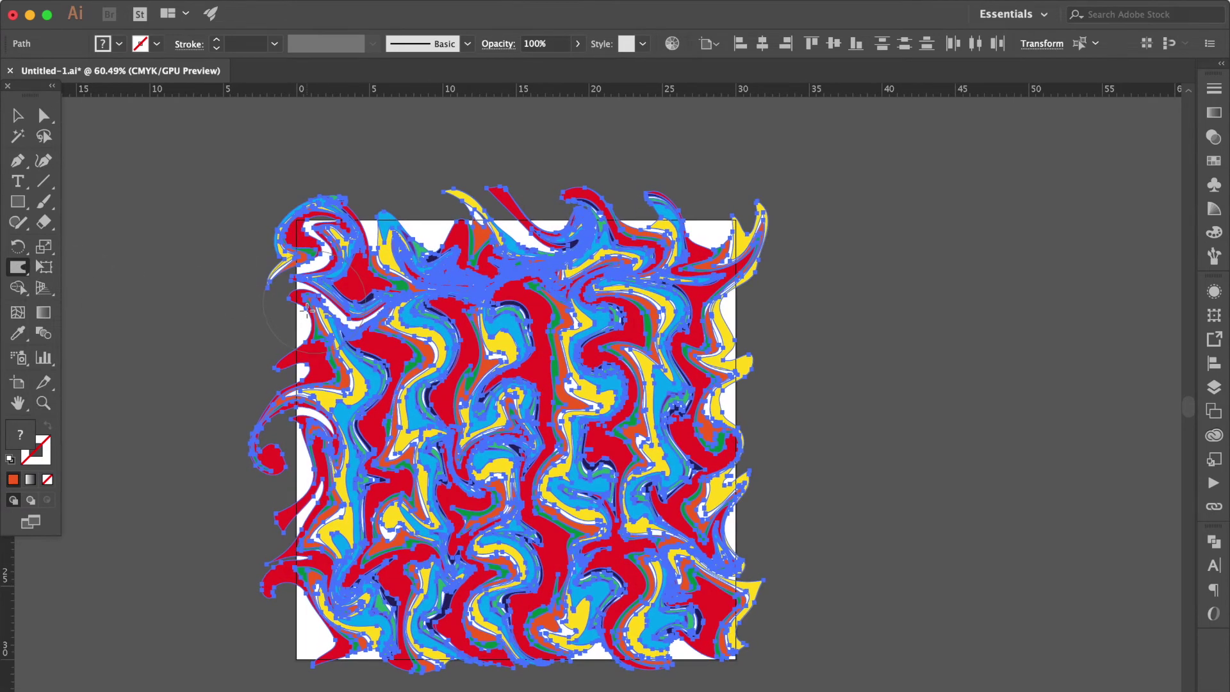
drag(319, 314, 252, 320)
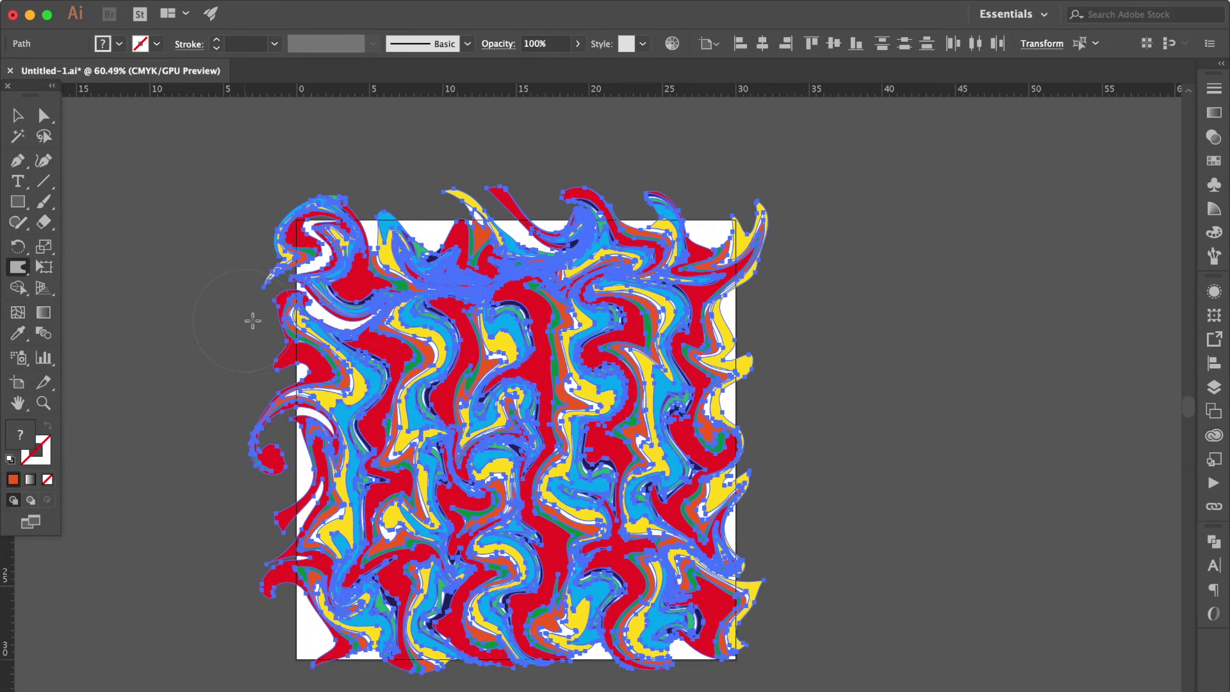
mouse_move(377, 247)
mouse_down()
mouse_move(363, 187)
mouse_move(455, 259)
mouse_move(452, 182)
mouse_move(538, 263)
mouse_up()
mouse_move(577, 186)
mouse_down()
mouse_move(514, 247)
mouse_move(551, 243)
mouse_up()
drag(635, 275, 653, 171)
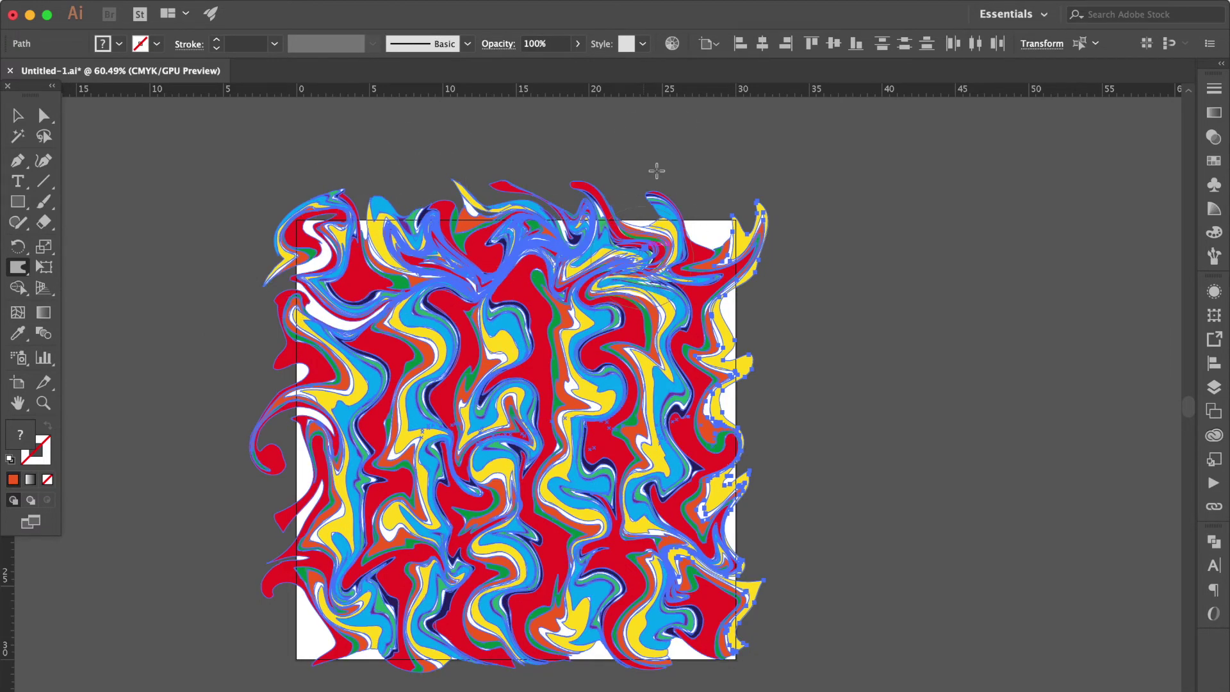
mouse_move(711, 275)
mouse_down()
mouse_move(723, 184)
mouse_move(711, 291)
mouse_move(737, 384)
mouse_move(763, 366)
mouse_up()
drag(705, 449, 759, 482)
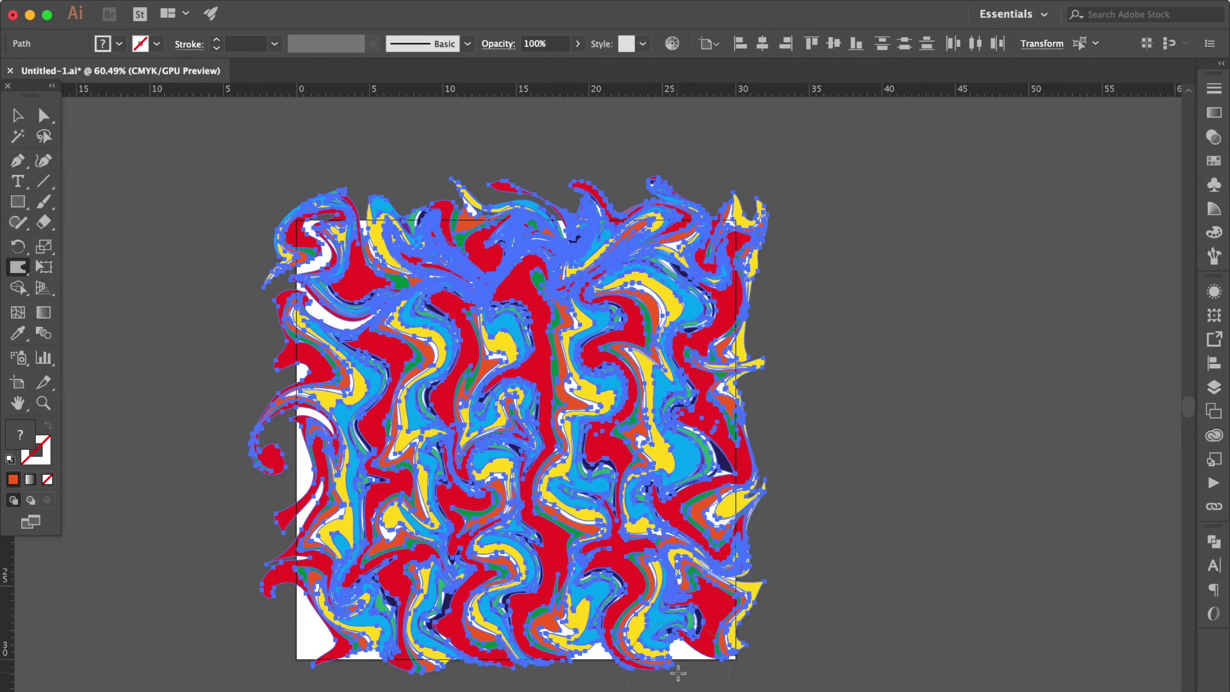
drag(705, 614, 681, 672)
drag(592, 641, 538, 615)
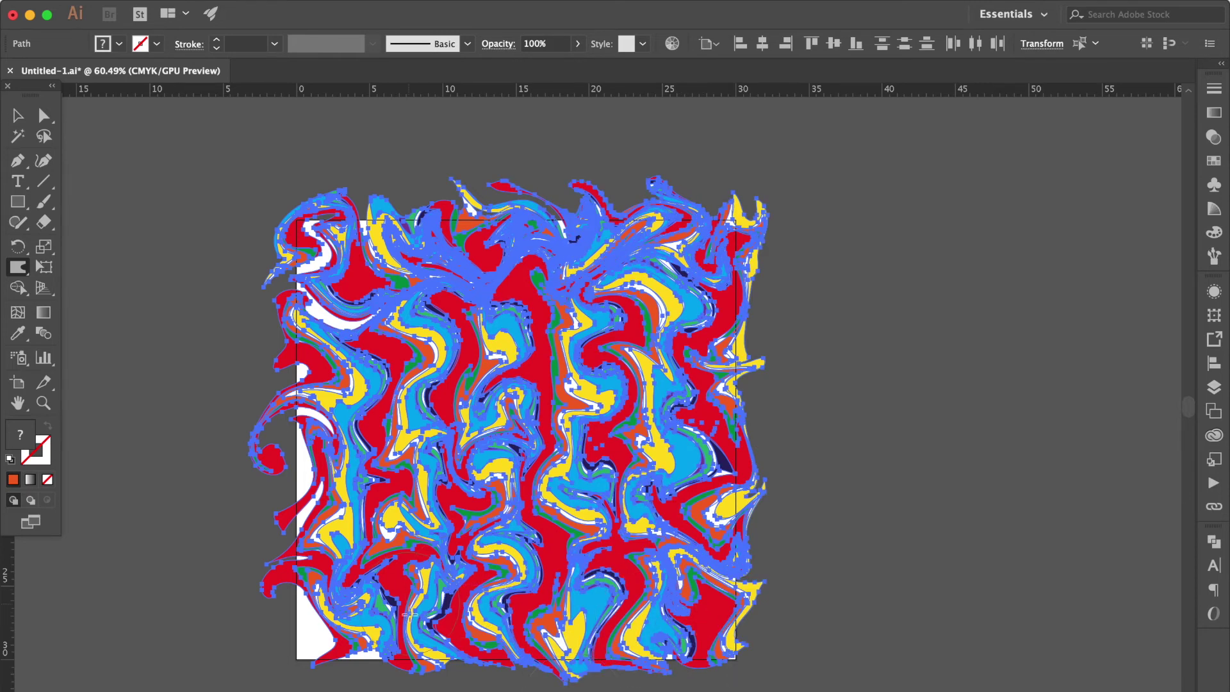
mouse_move(408, 614)
mouse_down()
mouse_move(282, 658)
mouse_move(250, 618)
mouse_up()
- Warp the left, centre and corner swirls into fluid waves covering the remaining gaps
mouse_move(391, 448)
mouse_down()
mouse_move(357, 474)
mouse_move(363, 402)
mouse_move(349, 352)
mouse_up()
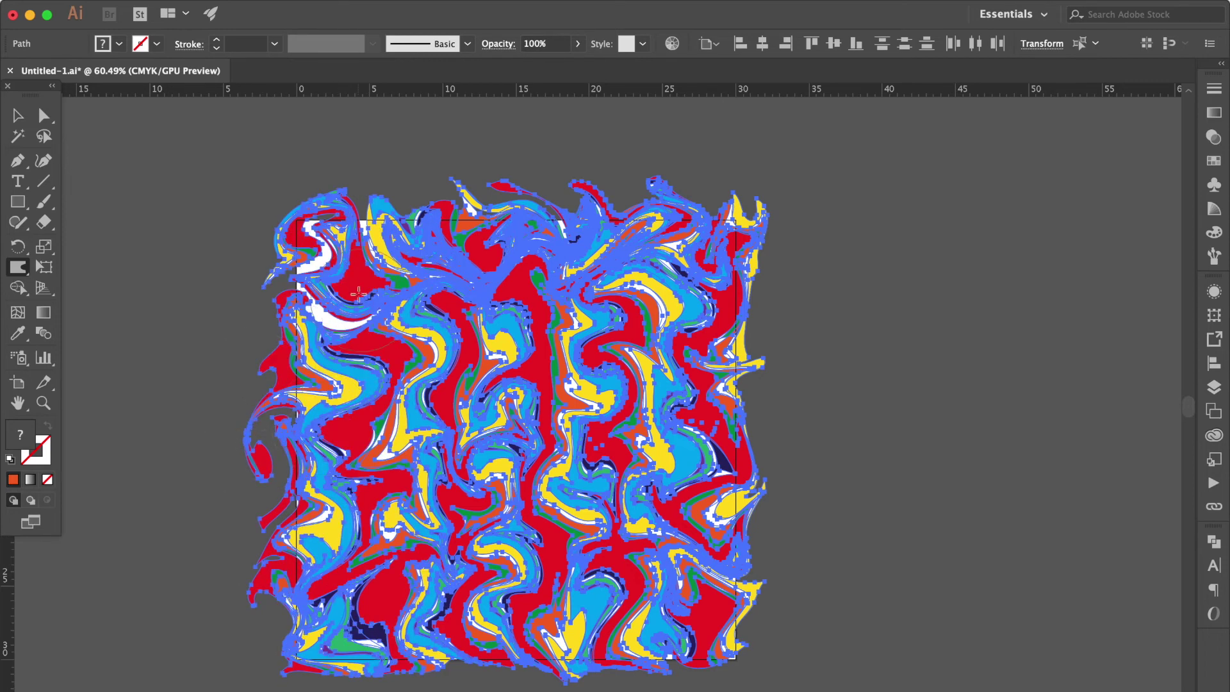
drag(358, 294, 289, 269)
drag(341, 318, 378, 234)
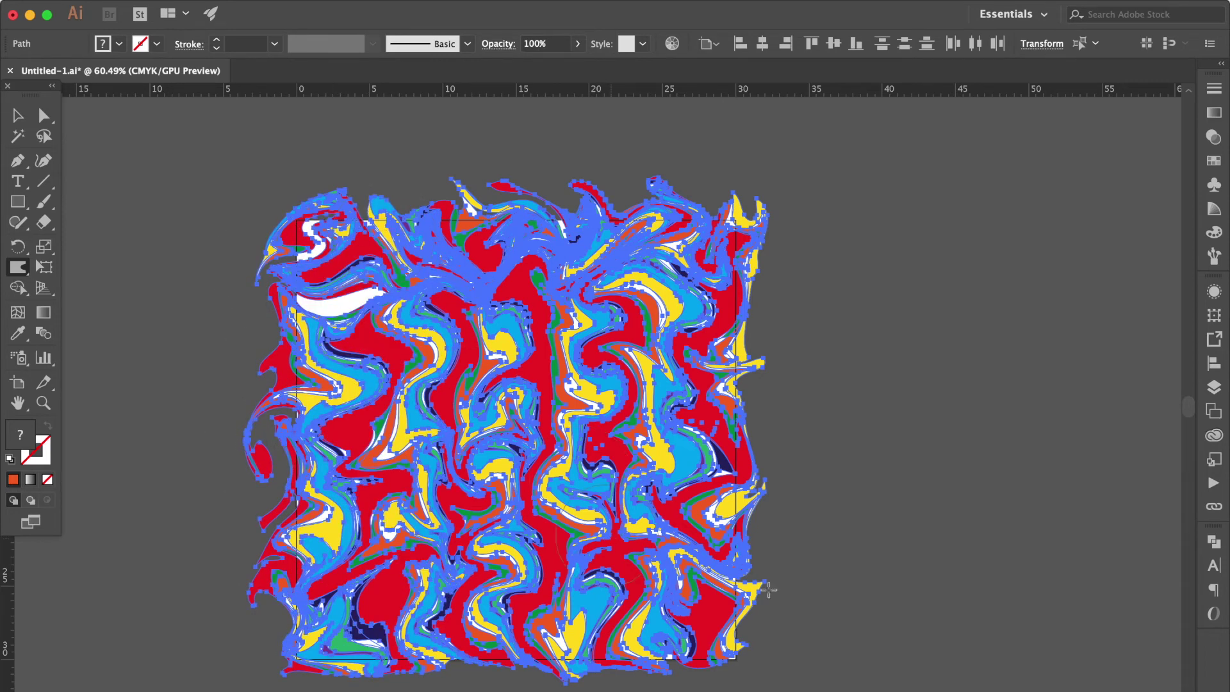
drag(544, 449, 564, 385)
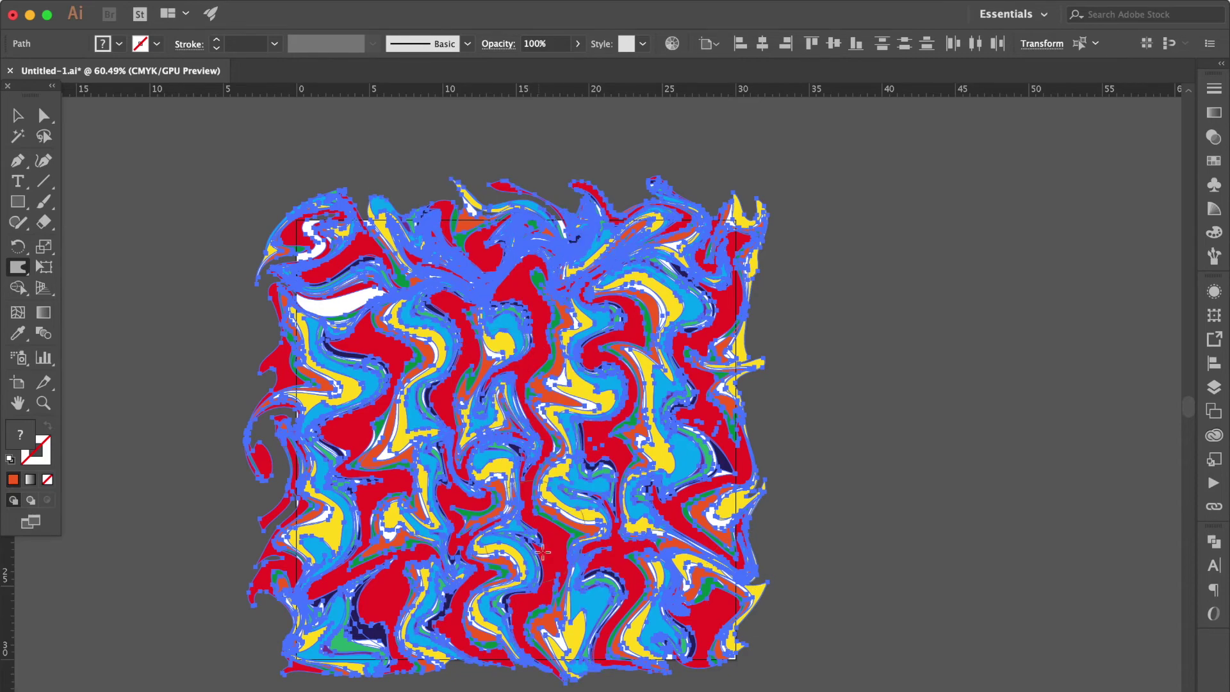
mouse_move(551, 564)
mouse_down()
mouse_move(597, 461)
mouse_move(673, 442)
mouse_move(577, 275)
mouse_up()
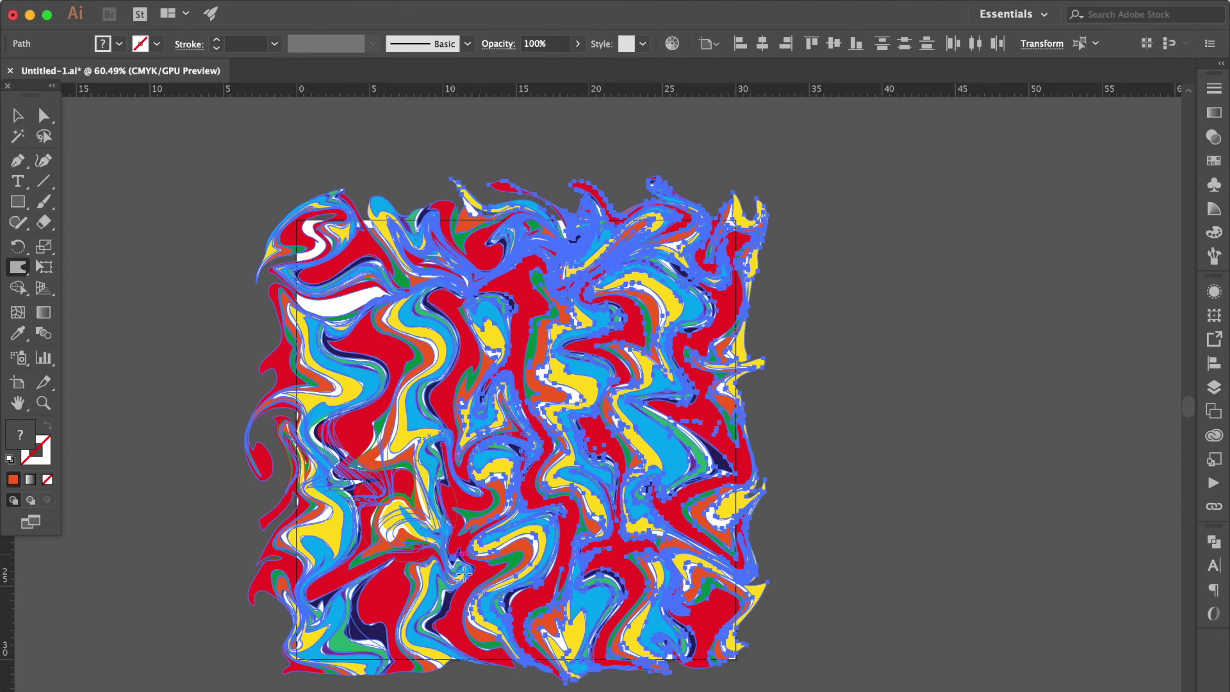
drag(384, 525, 381, 200)
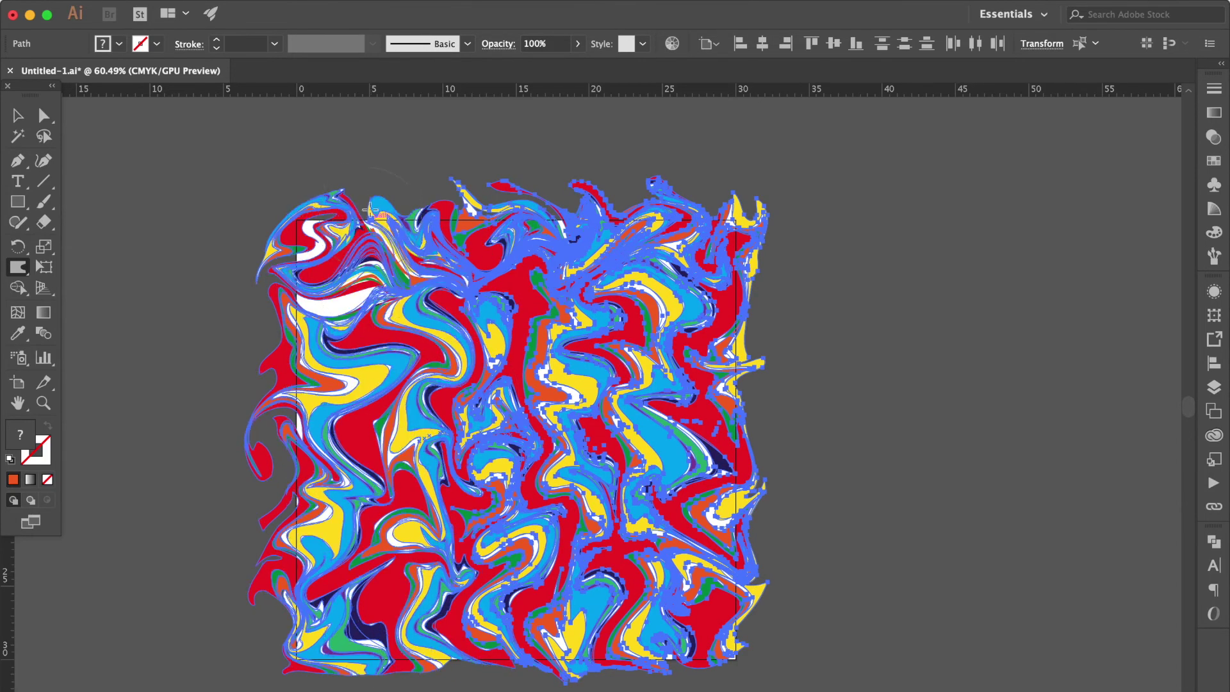
drag(354, 262, 282, 256)
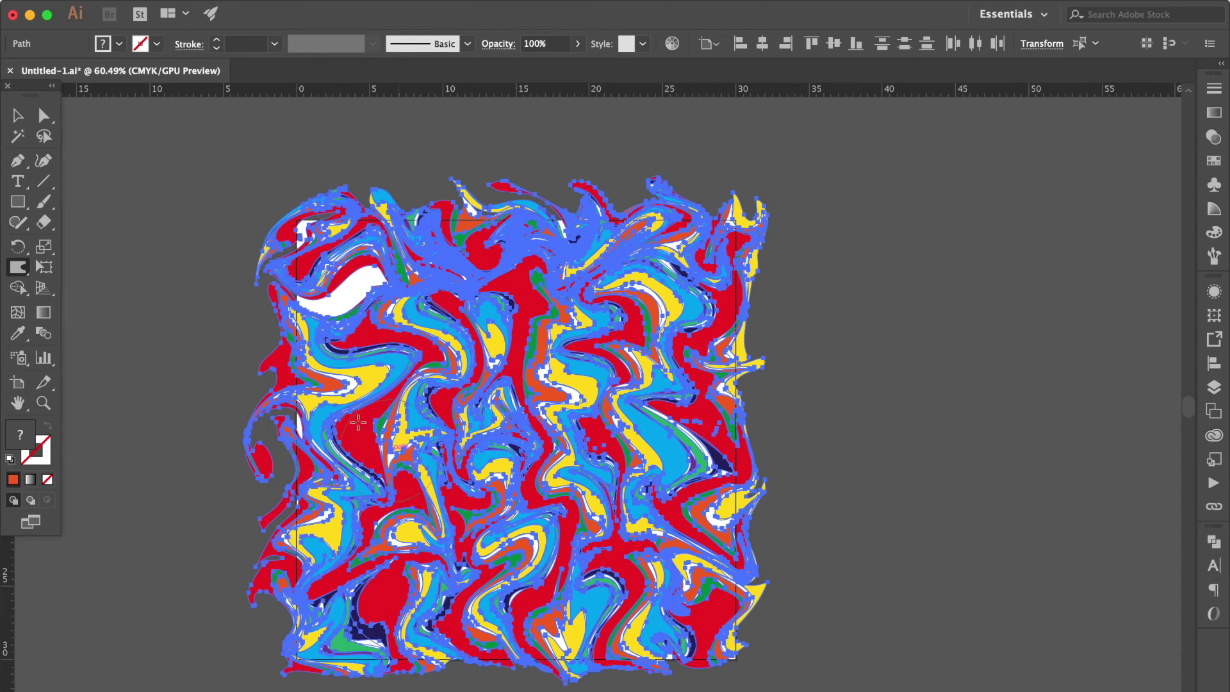
drag(358, 422, 266, 431)
drag(447, 629, 458, 663)
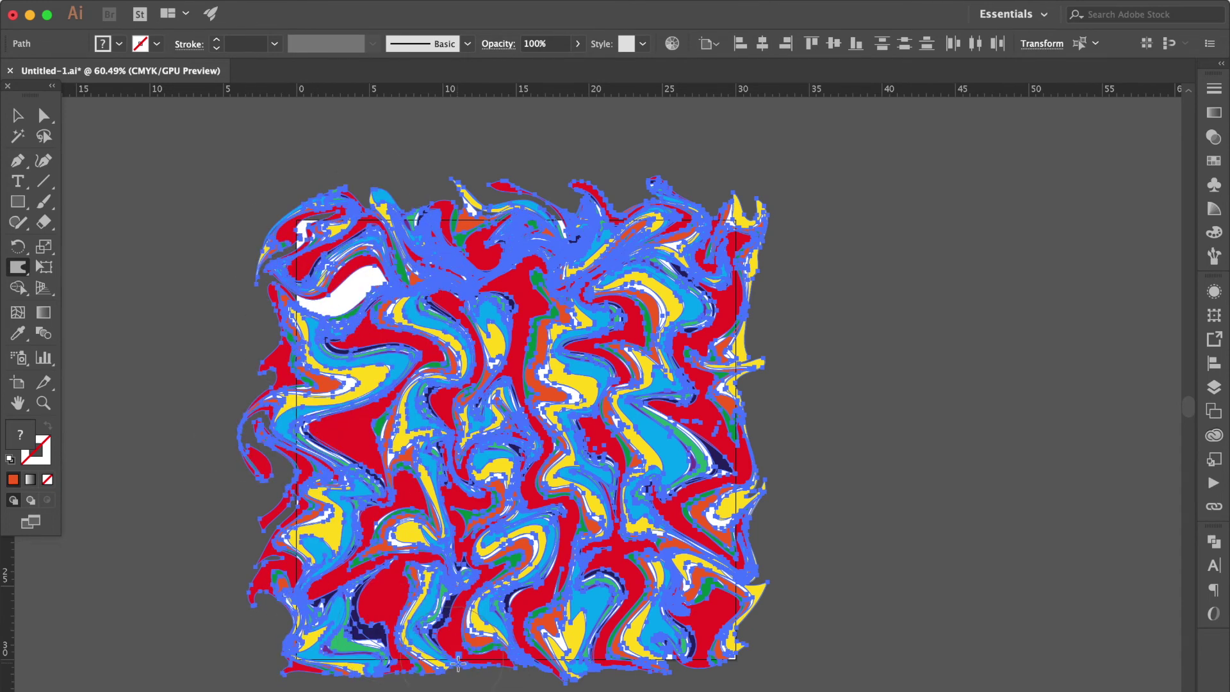
drag(718, 619, 764, 666)
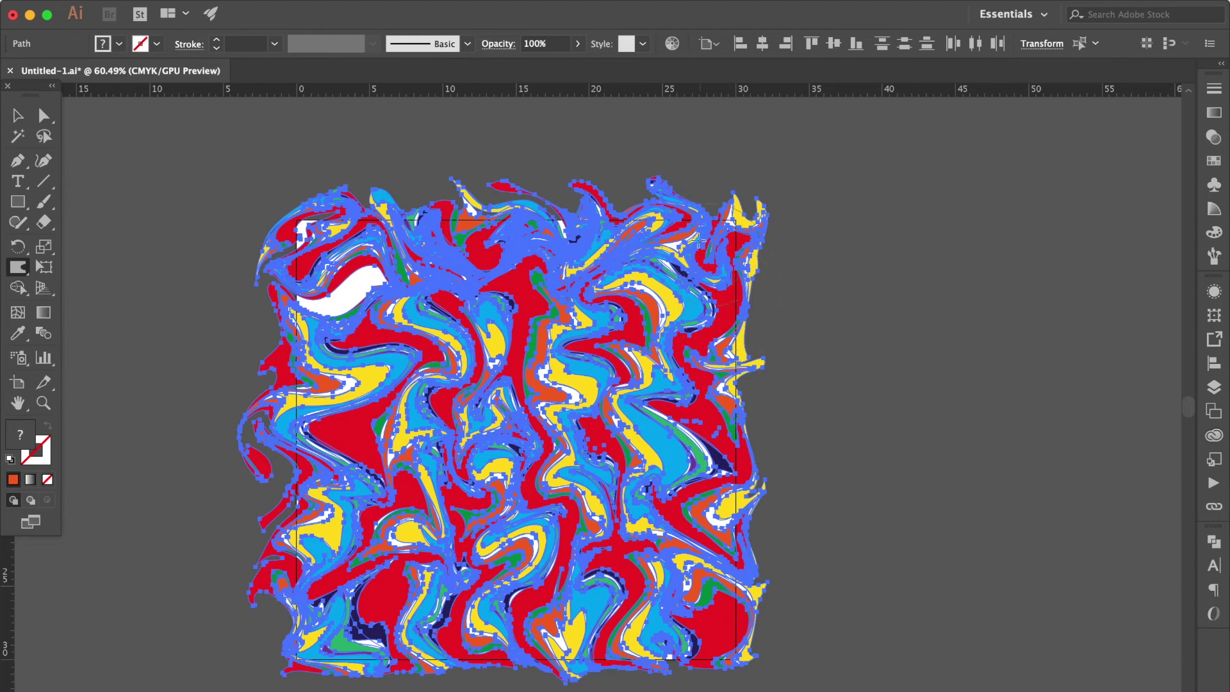
drag(700, 242, 708, 205)
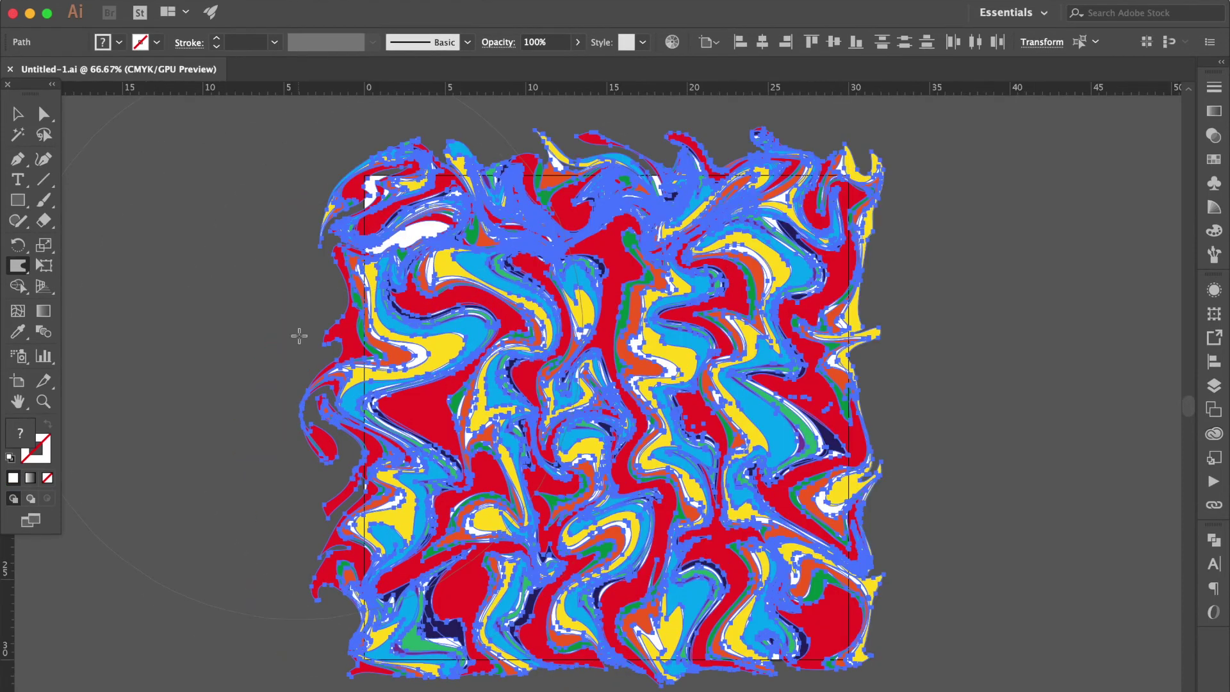
- Set the Twirl Tool brush width and height to 5 cm
drag(17, 265, 82, 307)
double_click(18, 265)
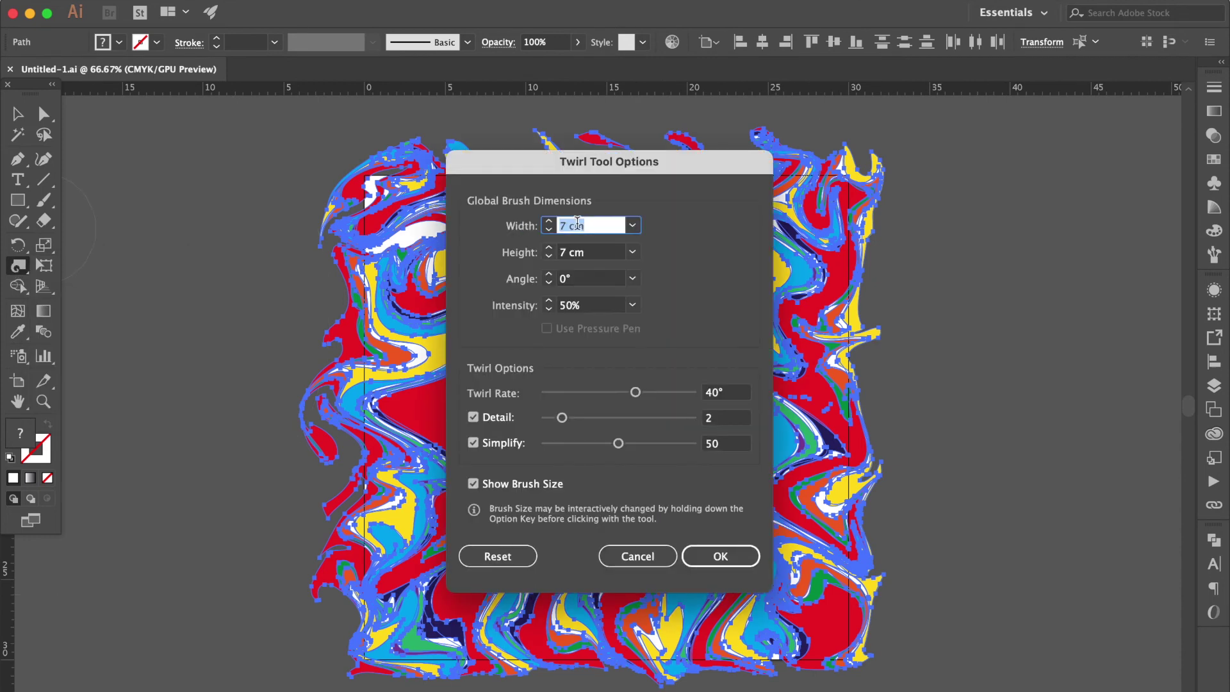
text(5)
key(Tab)
text(5)
key(Return)
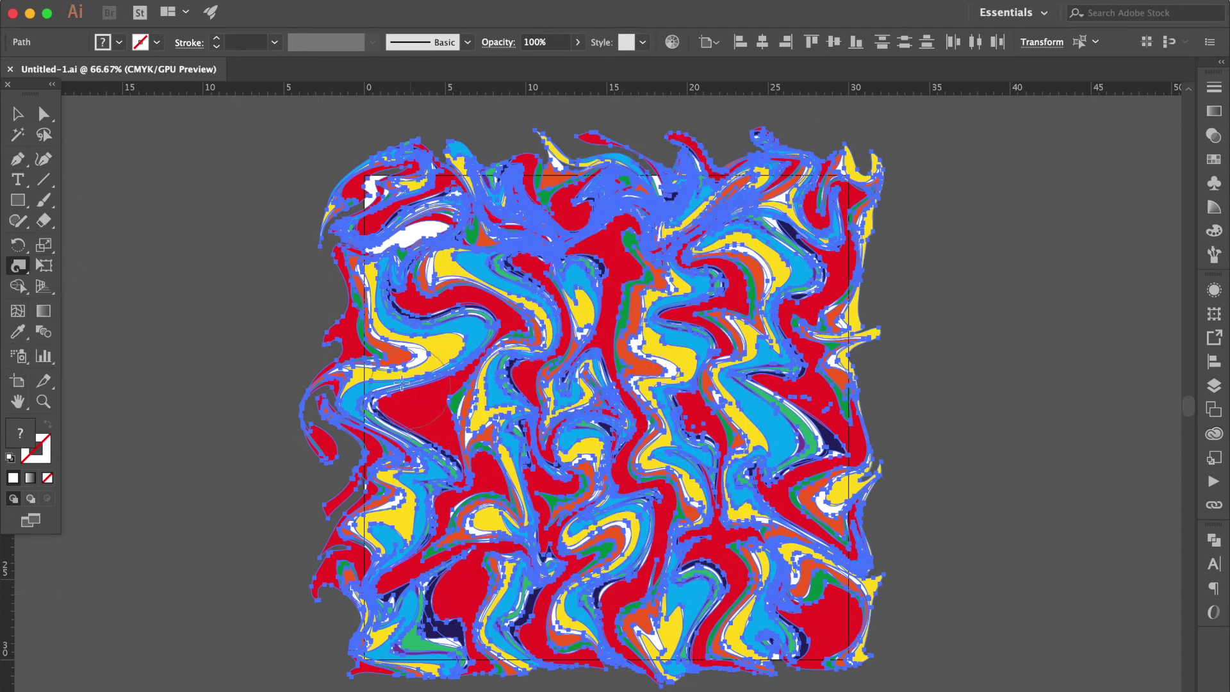
- Twirl tight spirals into the middle and upper artwork, undoing one lower spiral
drag(439, 418, 423, 413)
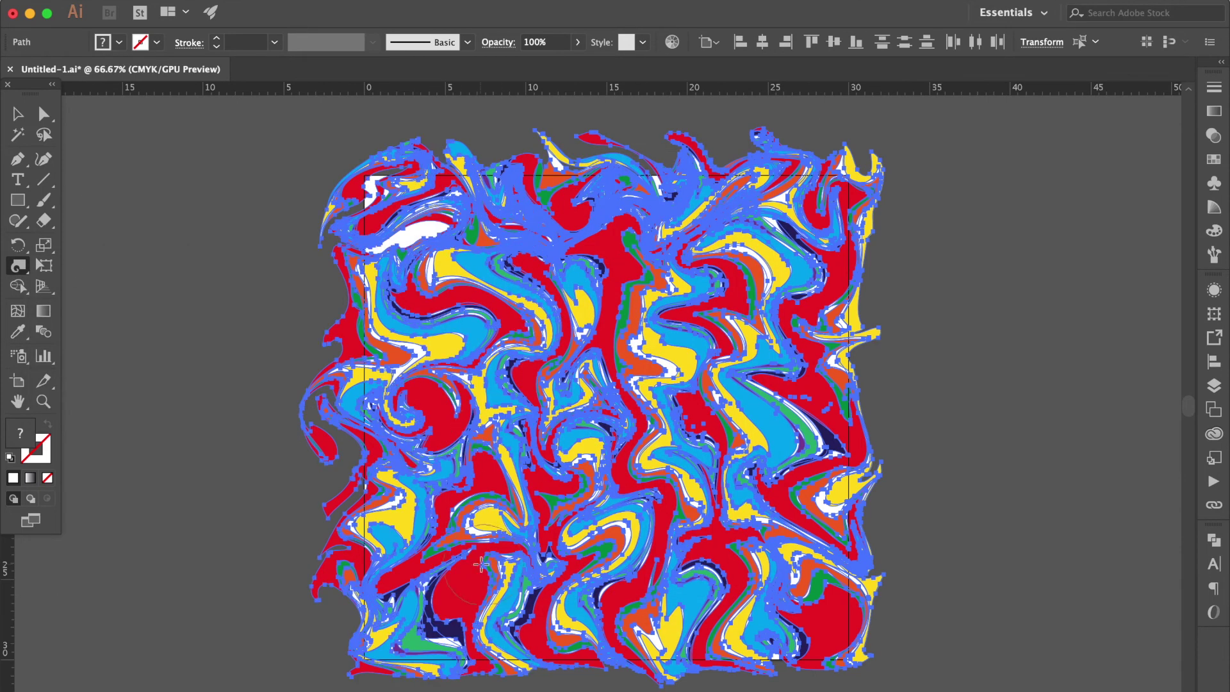
drag(482, 564, 447, 598)
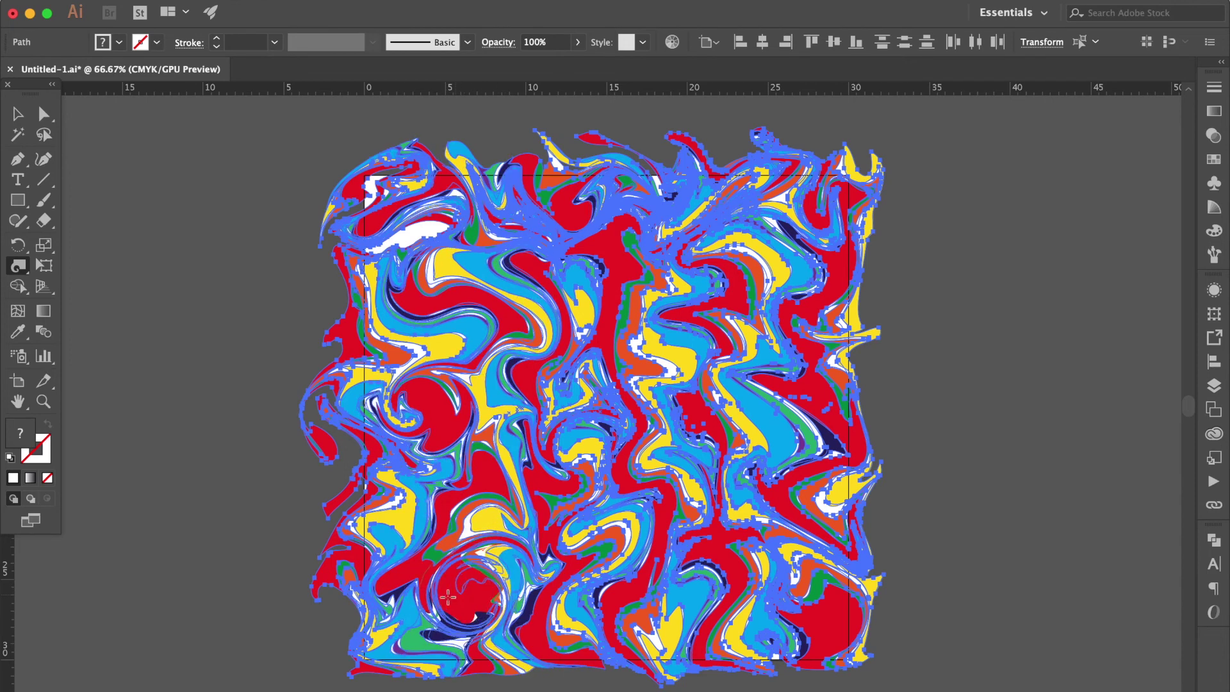
key(cmd+z)
drag(447, 404, 418, 420)
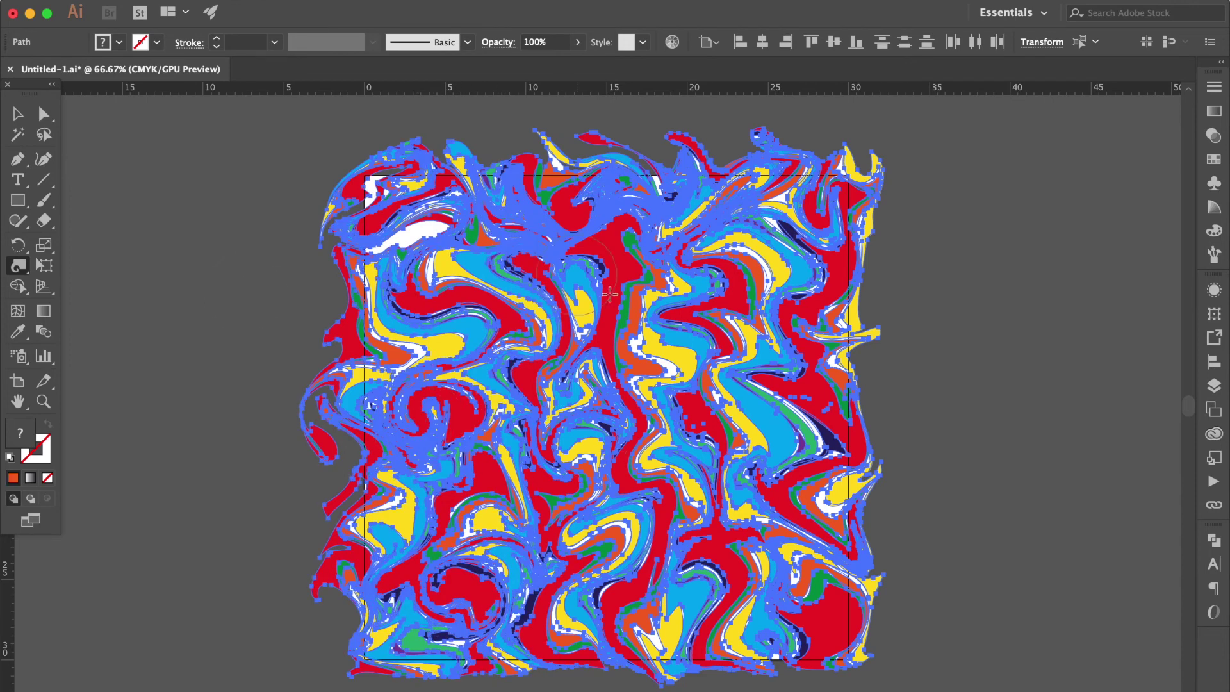
drag(610, 294, 612, 297)
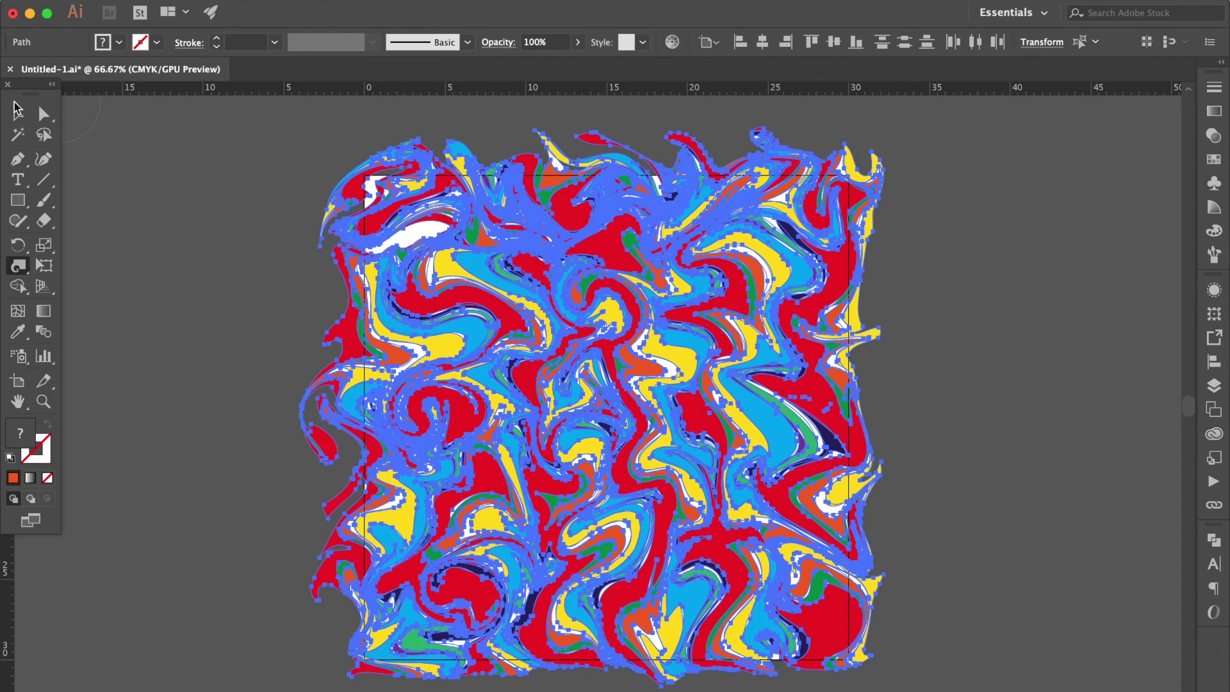
click(17, 114)
- Deselect the artwork and twirl the swirls on the left of the blue example
click(256, 346)
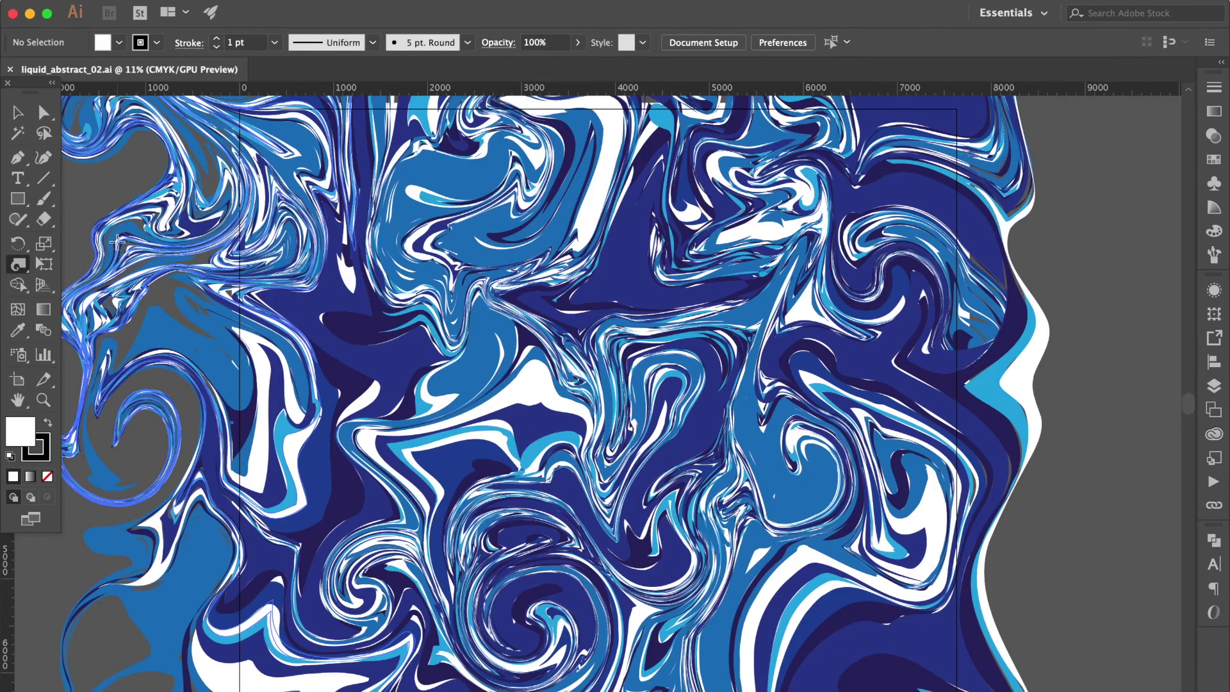
drag(121, 289, 119, 296)
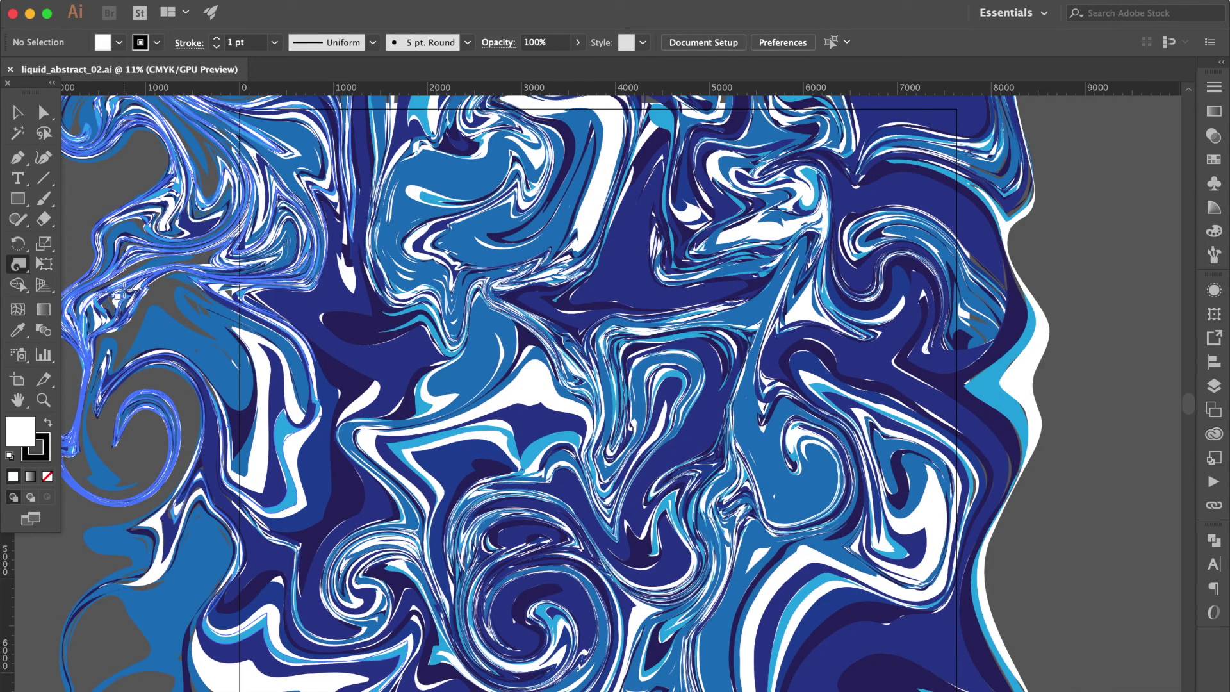